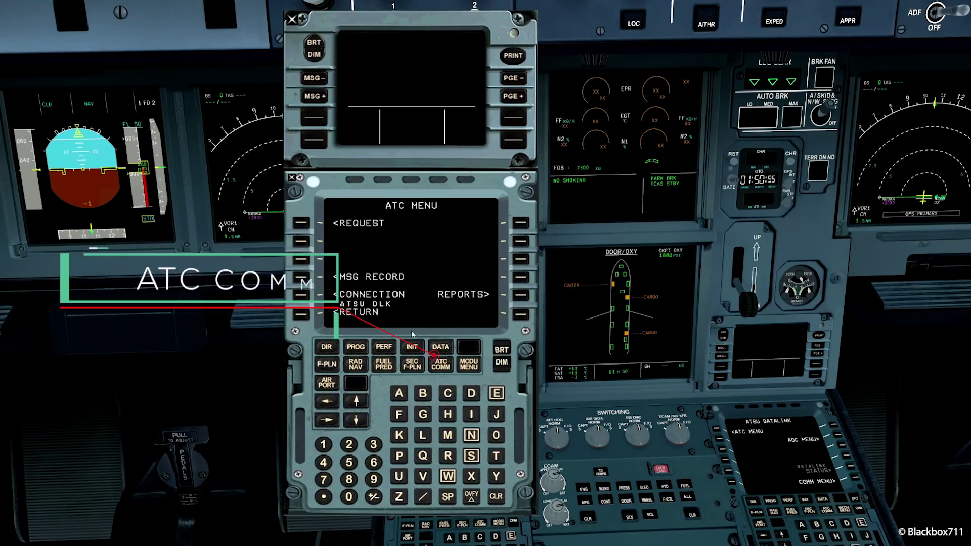
# - Visit the ATC datalink CONNECTION and NOTIFICATION pages from the ATC menu
pyautogui.click(468, 369)
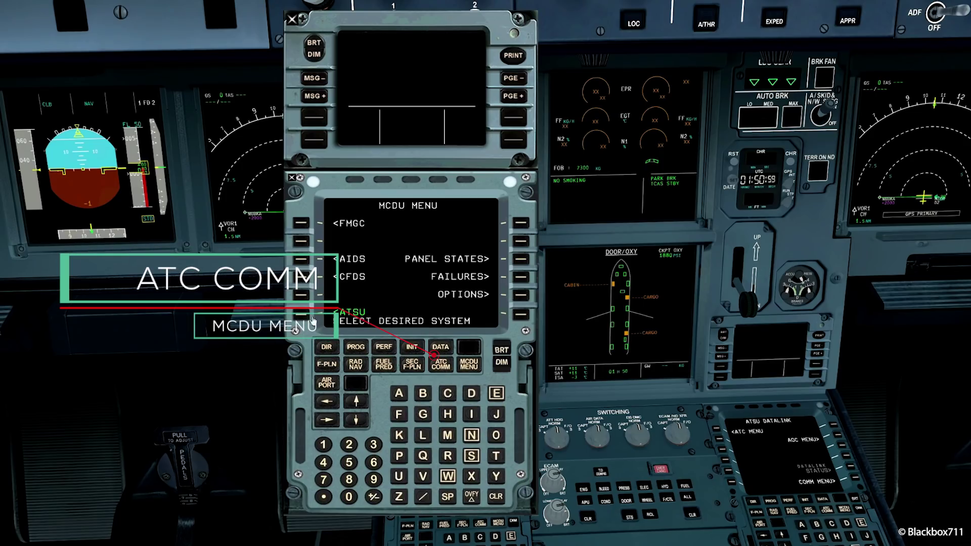
pyautogui.click(441, 366)
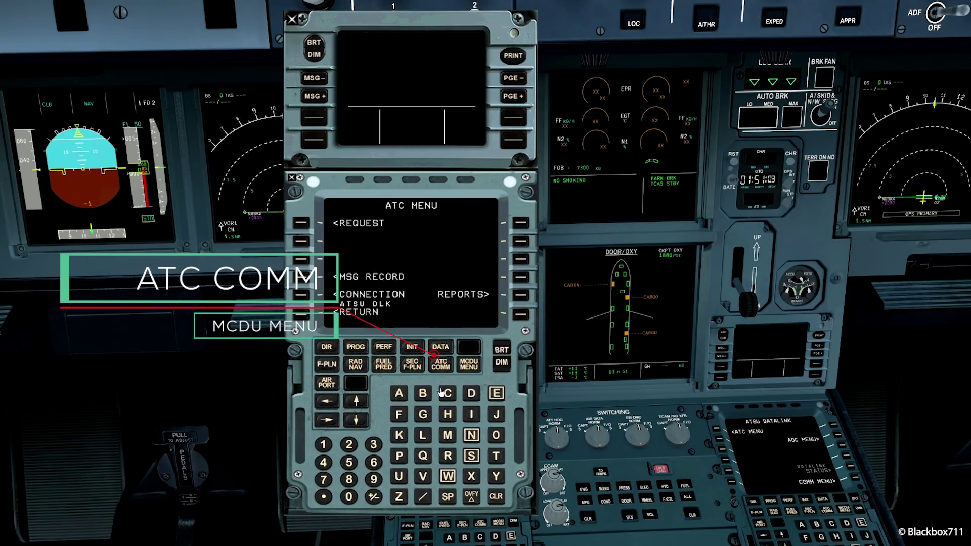
pyautogui.click(301, 295)
pyautogui.click(306, 226)
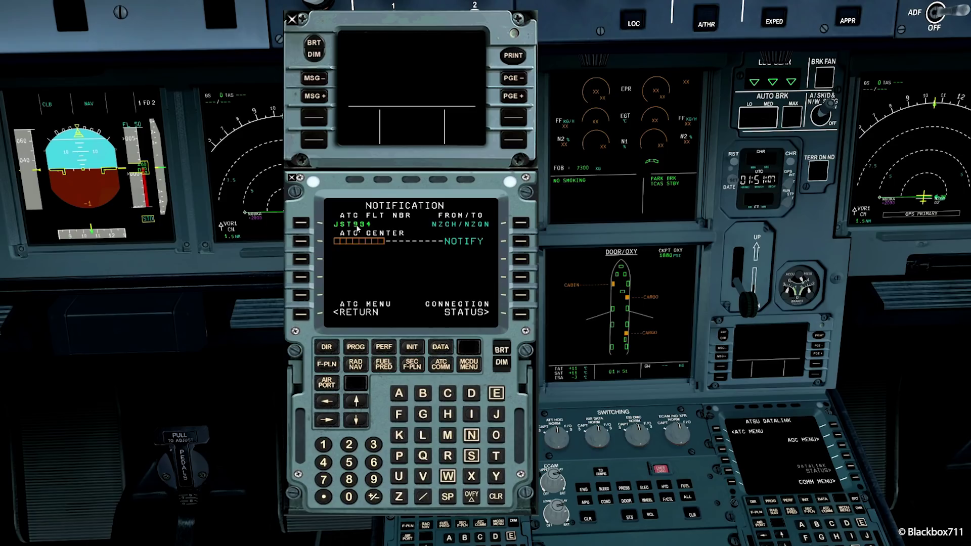
# - Check the ATC REQUEST and MSG RECORD pages, then open REPORTS and POSITION REPORT
pyautogui.click(439, 368)
pyautogui.click(304, 227)
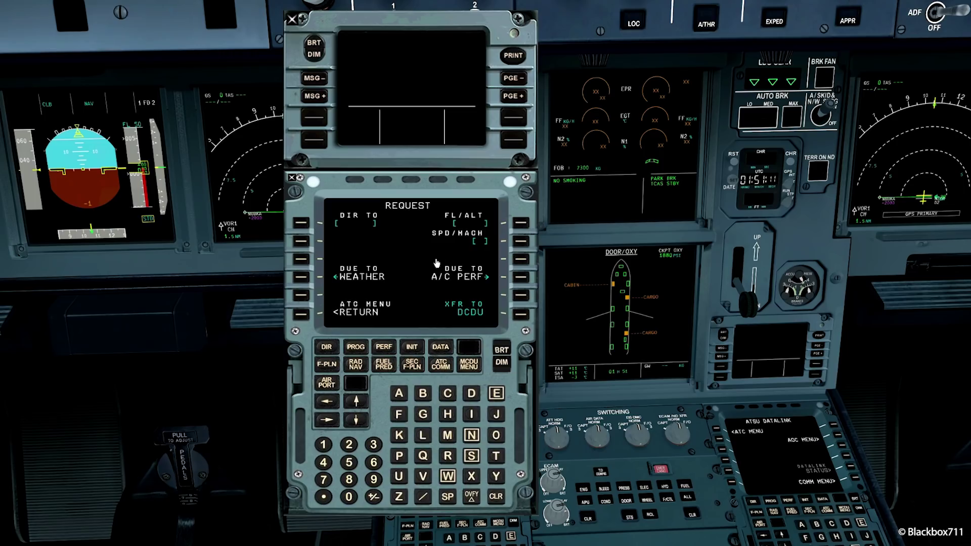
pyautogui.click(443, 369)
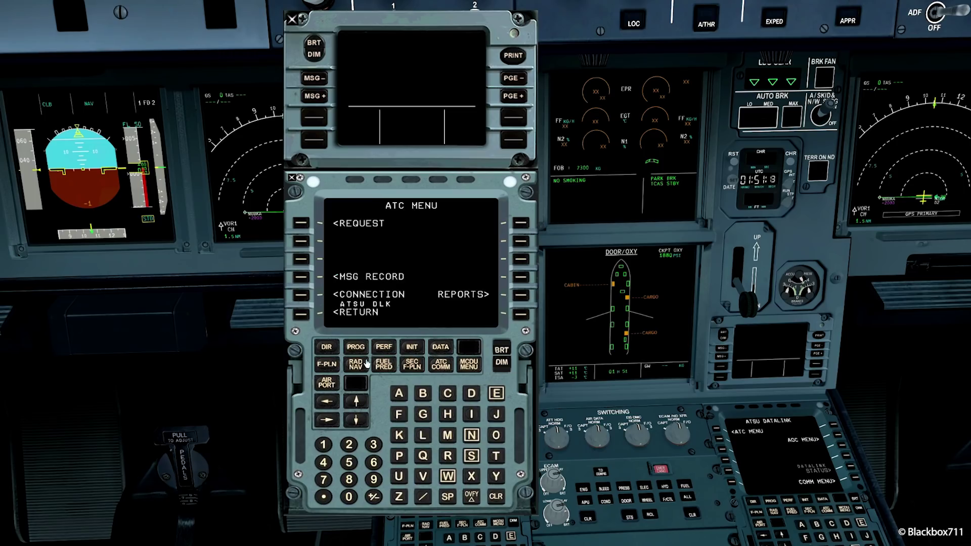
pyautogui.click(303, 278)
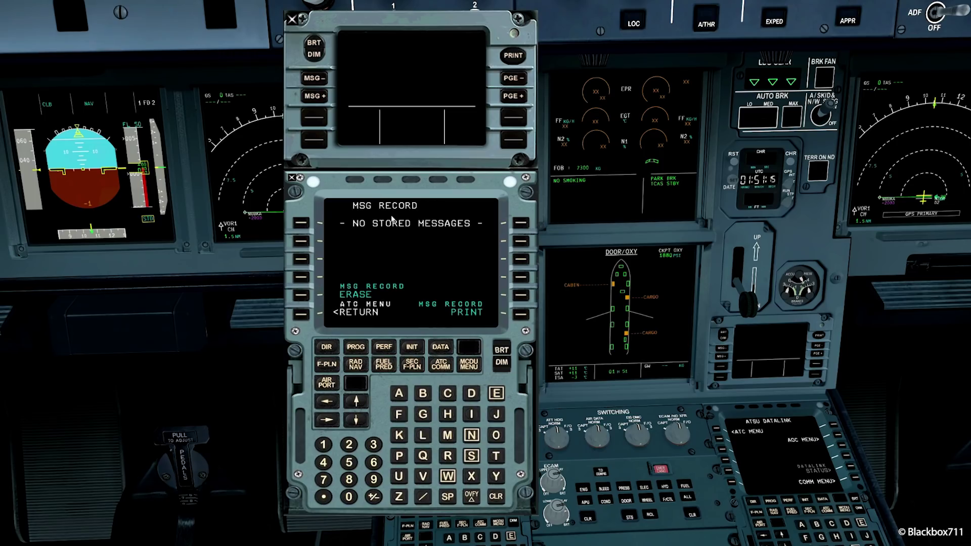
pyautogui.click(447, 371)
pyautogui.click(520, 295)
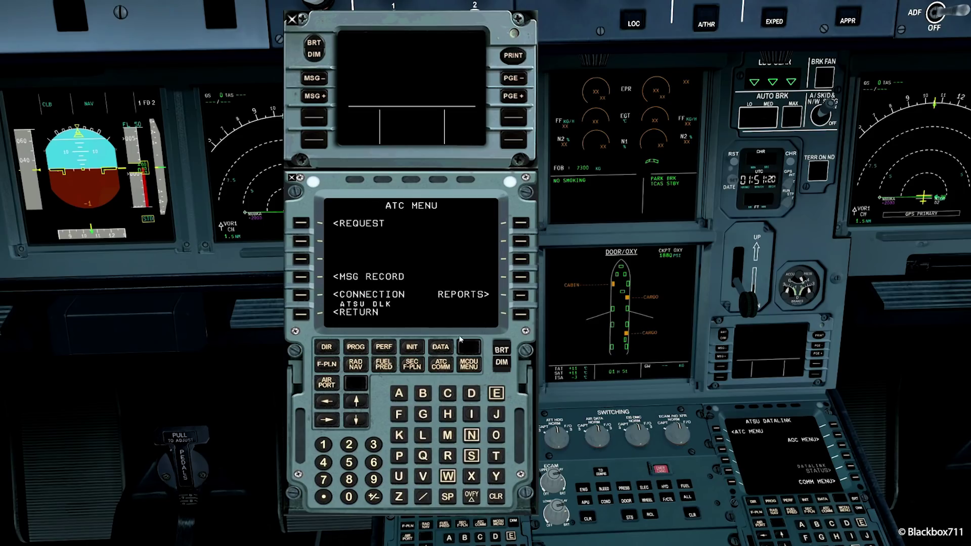
pyautogui.click(302, 242)
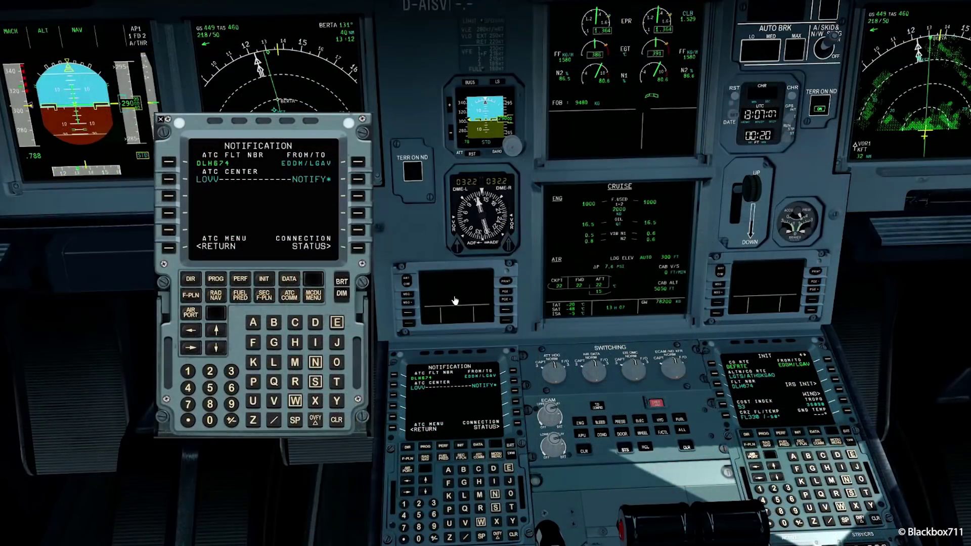
# - Pop out the DCDU, move the DCDU and MCDU pop-ups aside, then close both
pyautogui.click(453, 308)
pyautogui.moveTo(237, 115); pyautogui.dragTo(275, 77)
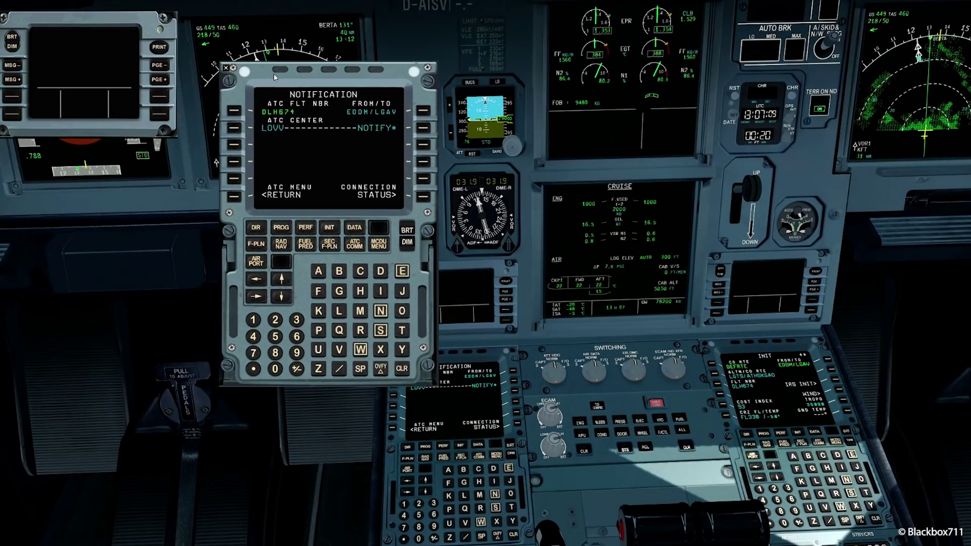
pyautogui.moveTo(86, 17); pyautogui.dragTo(106, 223)
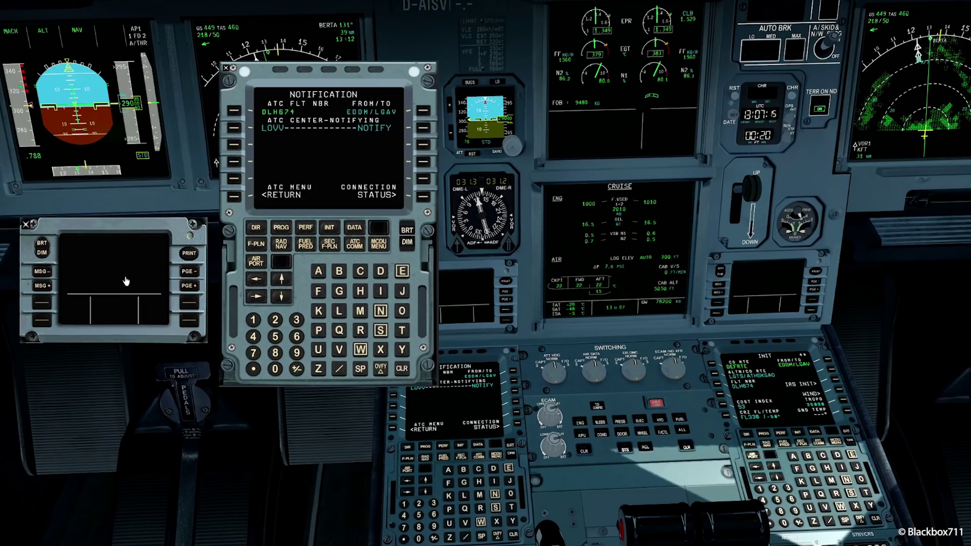
pyautogui.click(144, 263)
pyautogui.click(335, 162)
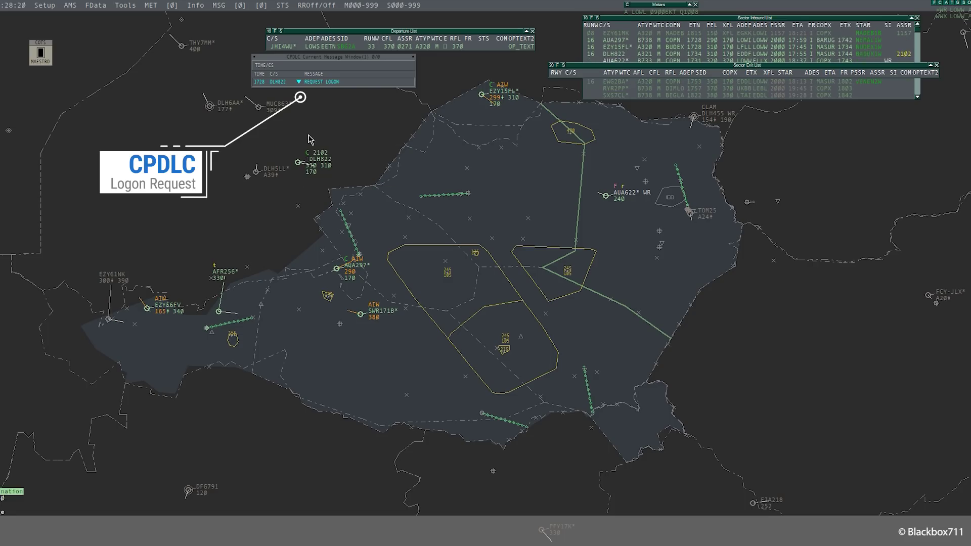
# - Assume DLH822 from its tag menu
pyautogui.moveTo(322, 163)
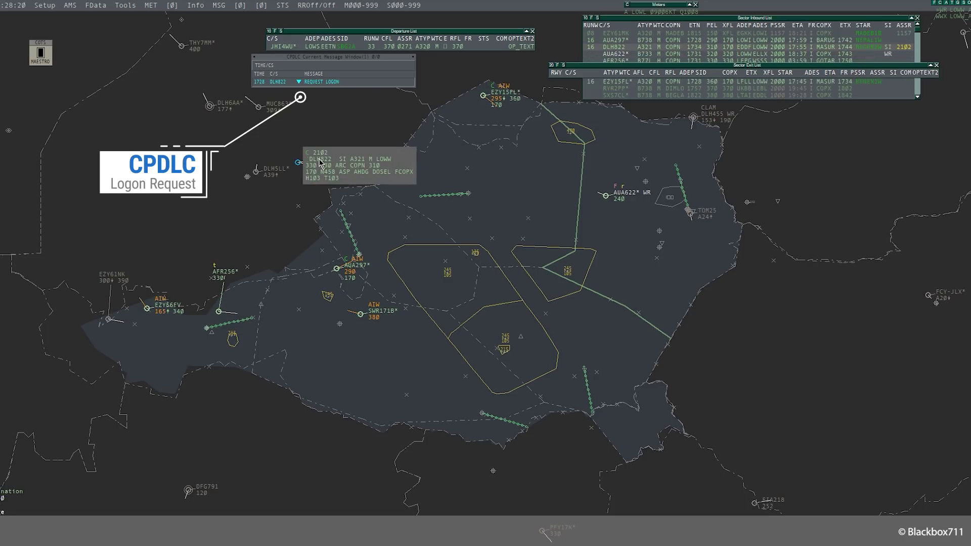
pyautogui.click(319, 161)
pyautogui.click(320, 161)
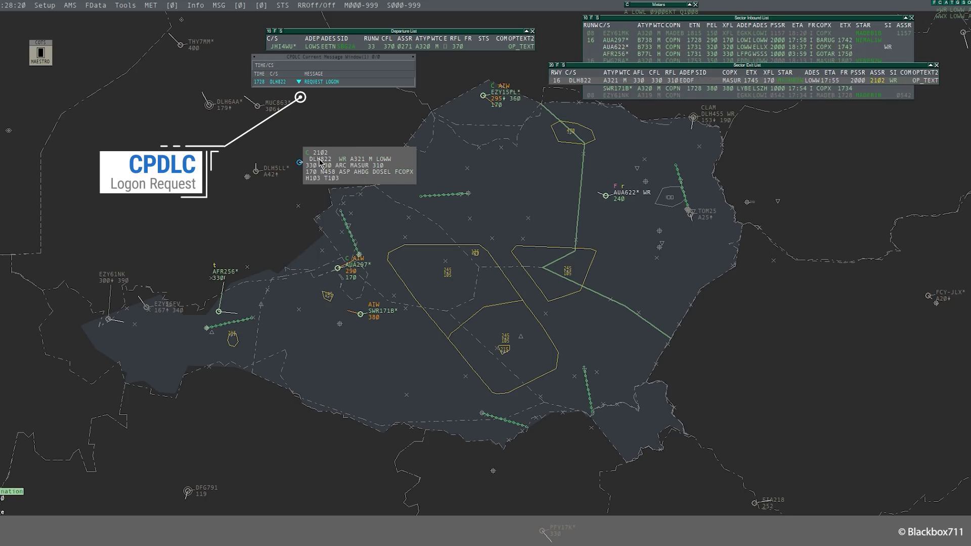
# - Start a CPDLC connection with DLH822 from the tag's More options
pyautogui.click(319, 161)
pyautogui.click(326, 252)
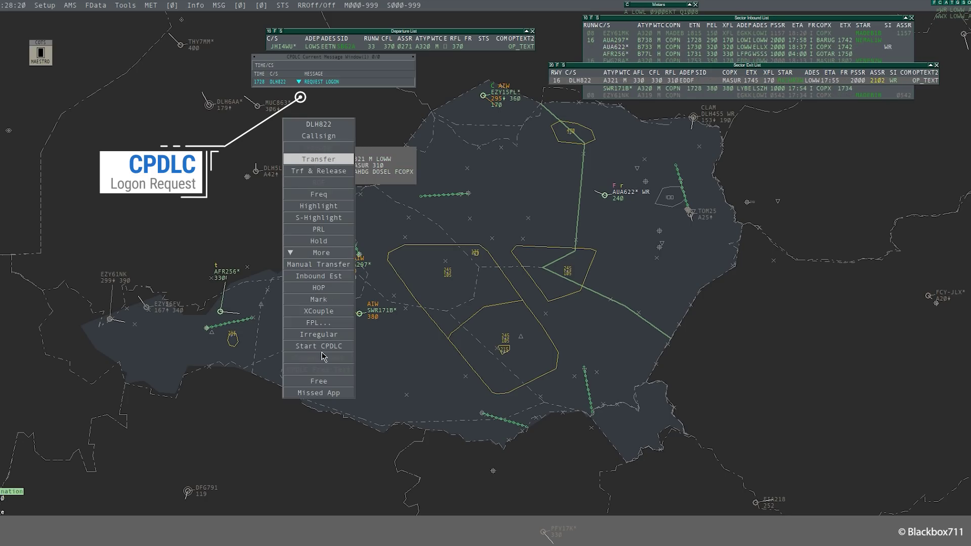
pyautogui.click(320, 347)
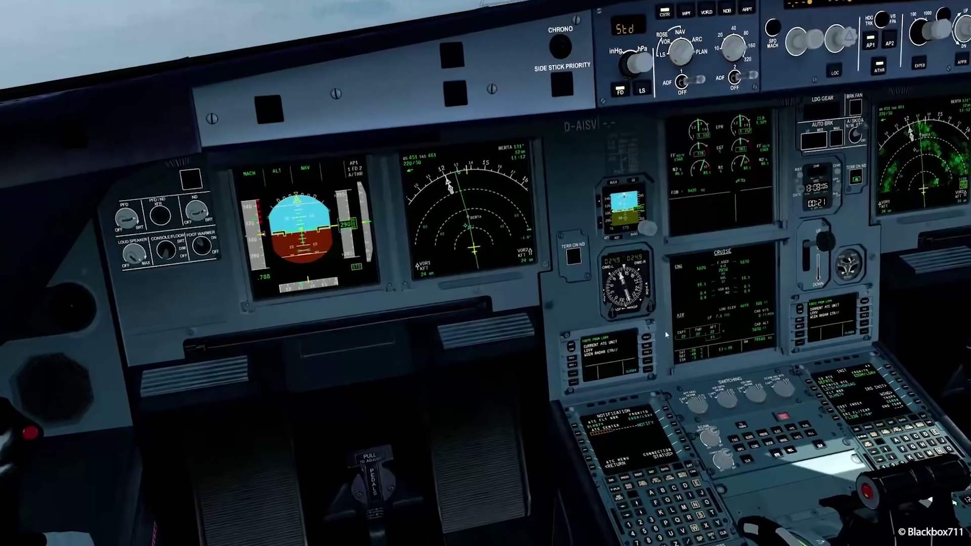
# - Dismiss the LOVV current-unit message and list online ATC stations via MCDU MENU, ATSU, COMM MENU
pyautogui.click(649, 369)
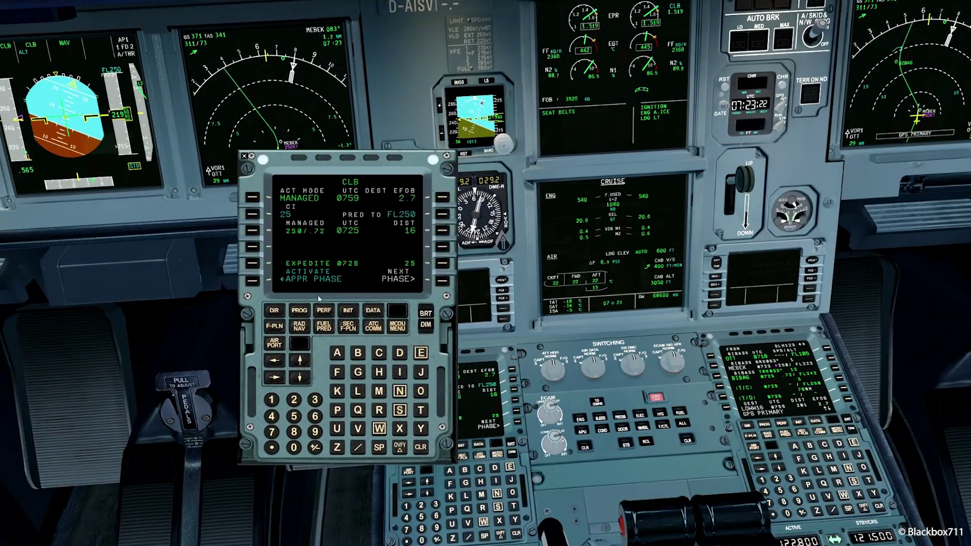
pyautogui.click(392, 328)
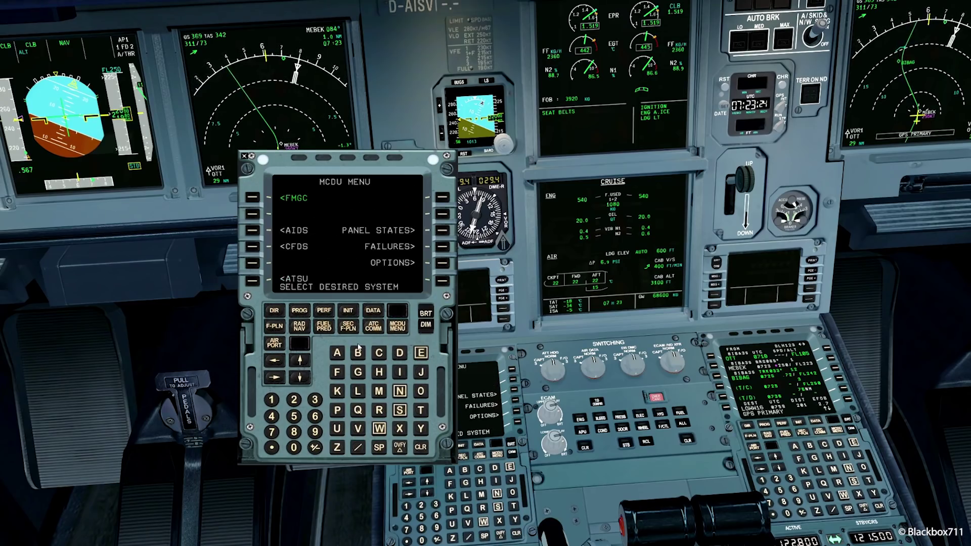
pyautogui.click(253, 281)
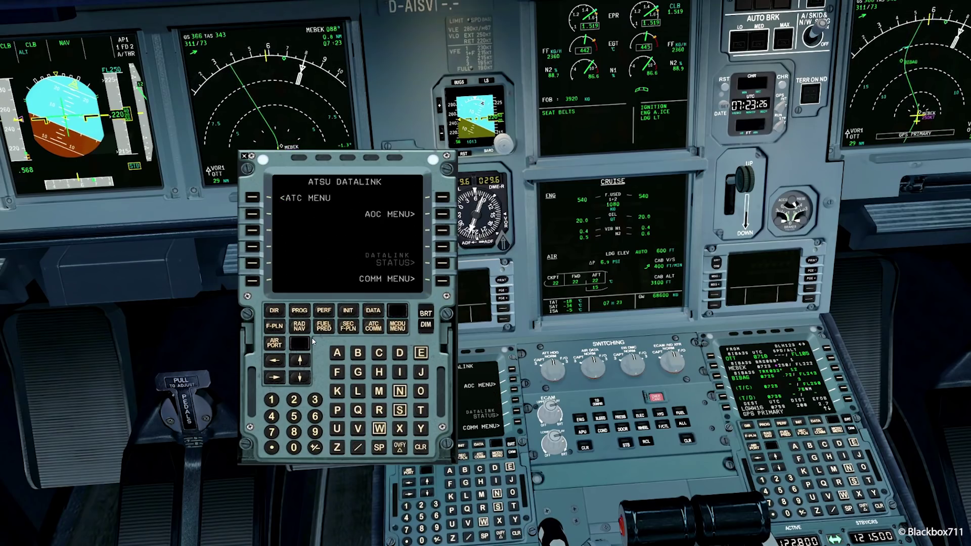
pyautogui.click(443, 281)
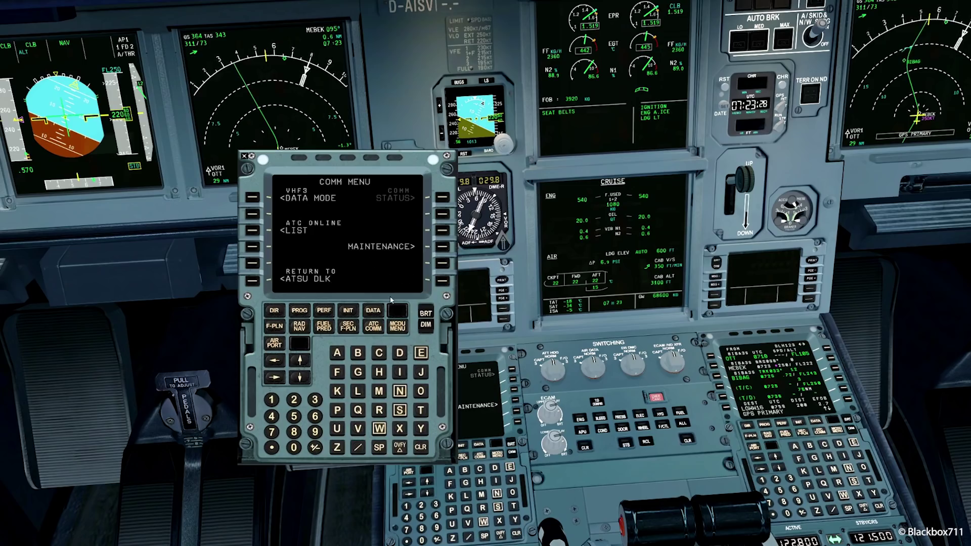
pyautogui.click(252, 232)
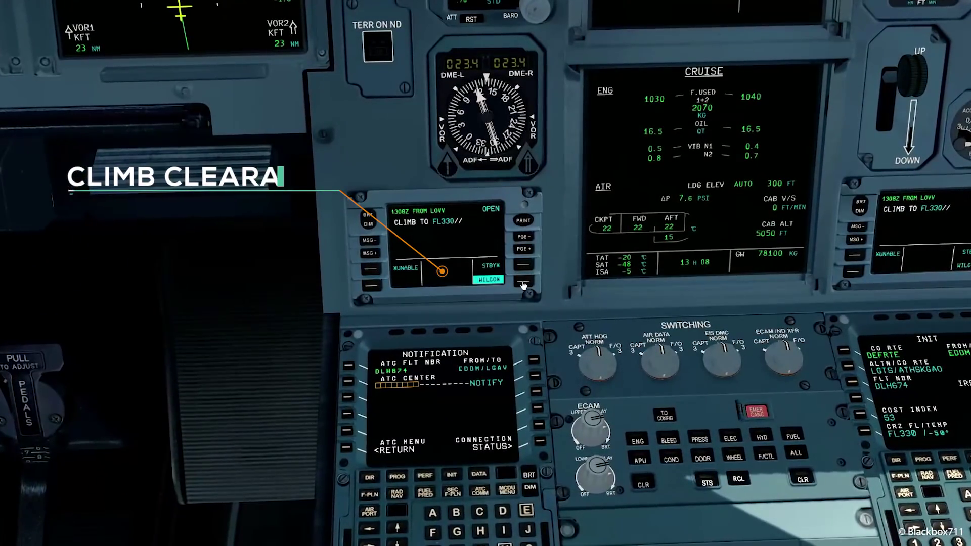
# - Reply WILCO to LOVV's CLIMB TO FL330 clearance and start the climb to FL330
pyautogui.click(524, 283)
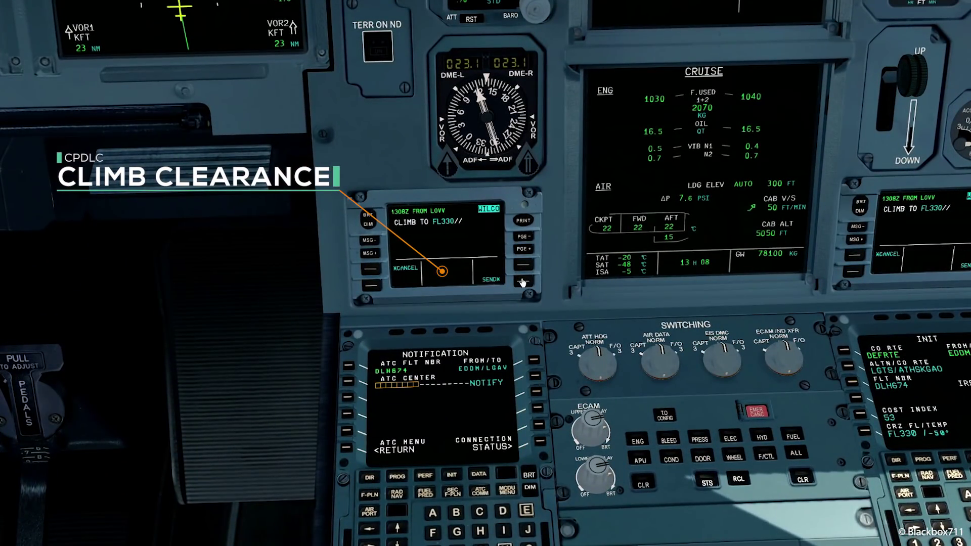
pyautogui.click(518, 288)
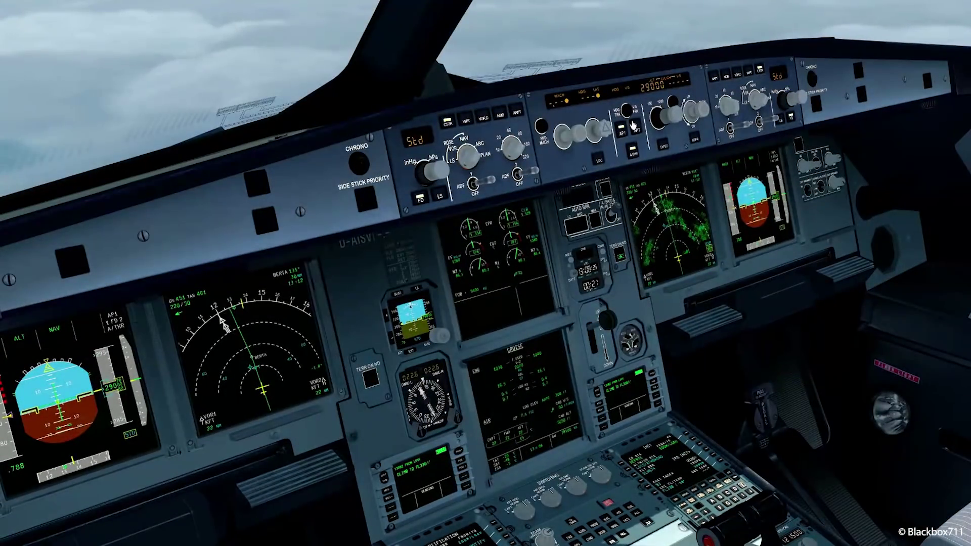
pyautogui.scroll(3, 633, 125)
pyautogui.click(632, 121)
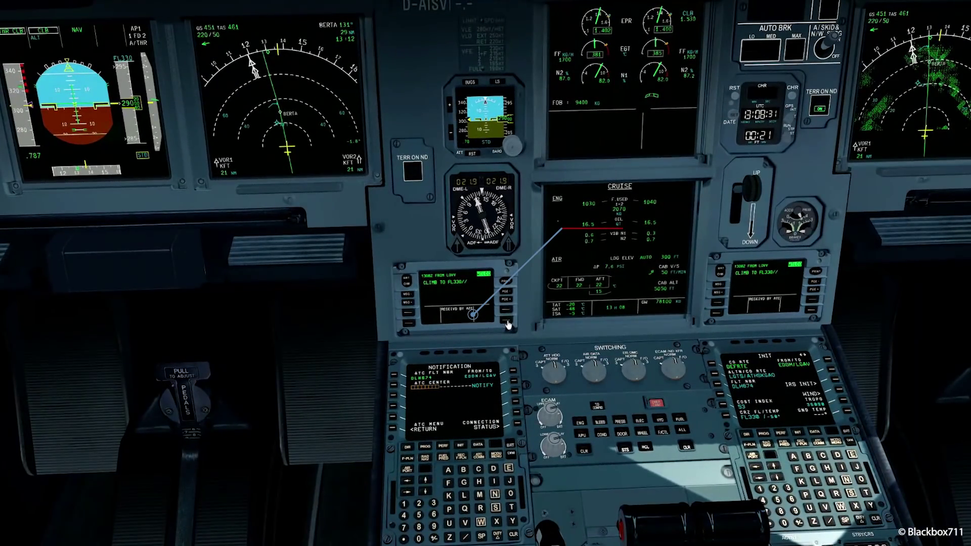
# - Close the acknowledged FL330 message on the DCDU, glancing at the windscreen and back to the pedestal
pyautogui.click(444, 310)
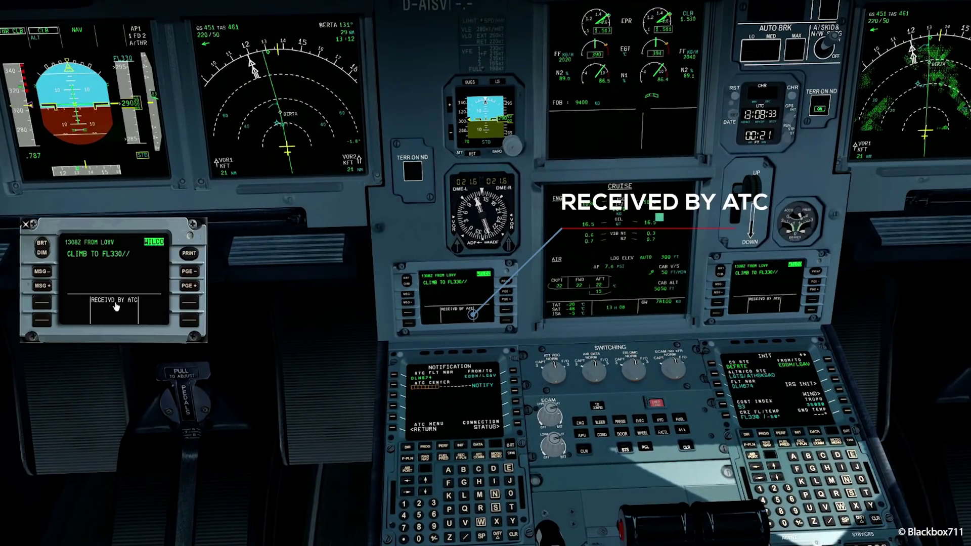
pyautogui.click(111, 281)
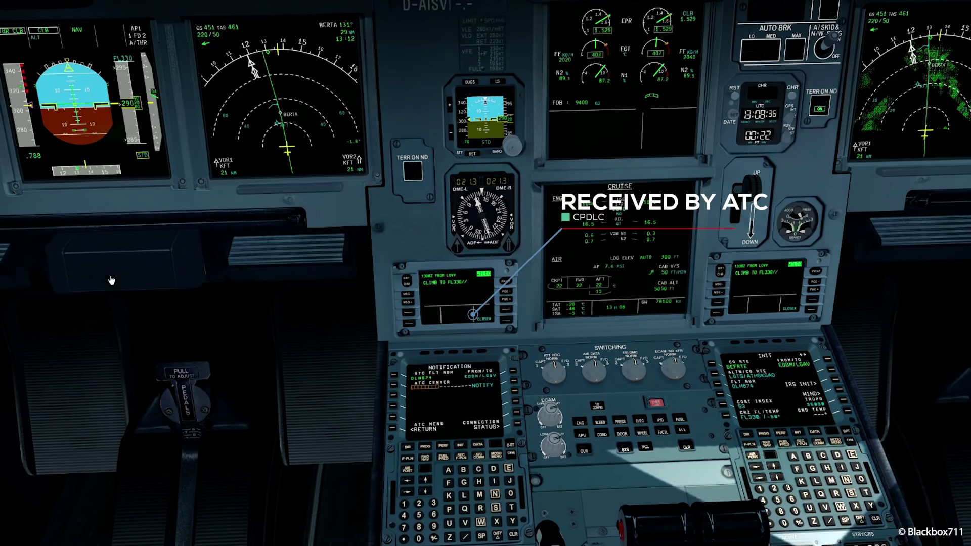
pyautogui.click(506, 325)
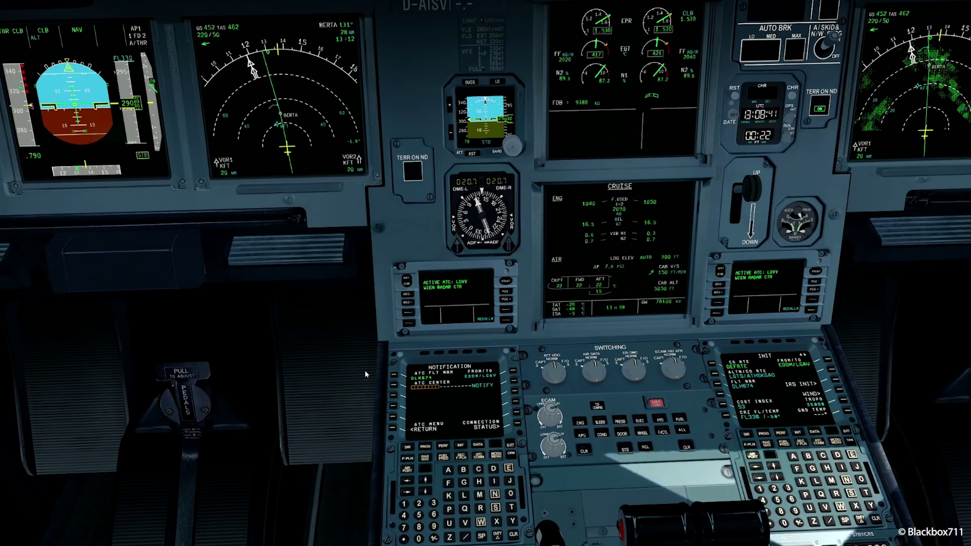
pyautogui.hotkey('ctrl', '1')
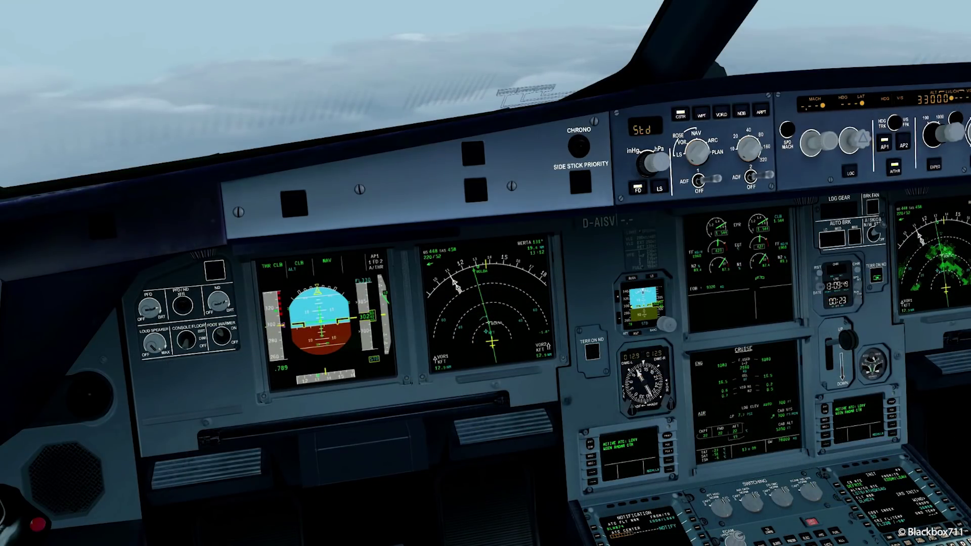
pyautogui.hotkey('ctrl', '2')
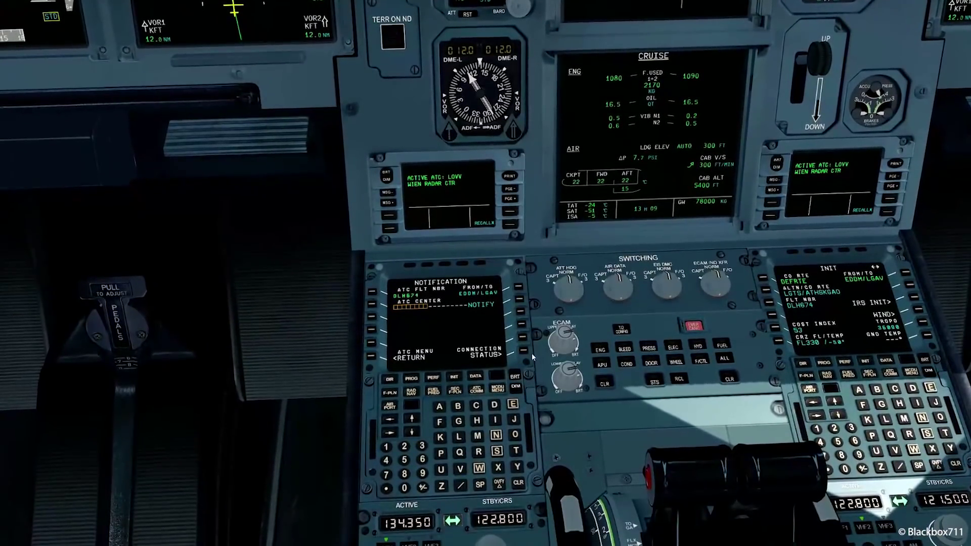
# - Open the left MCDU's ATC REQUEST page, show PROG on the right MCDU, and enter 350
pyautogui.click(372, 358)
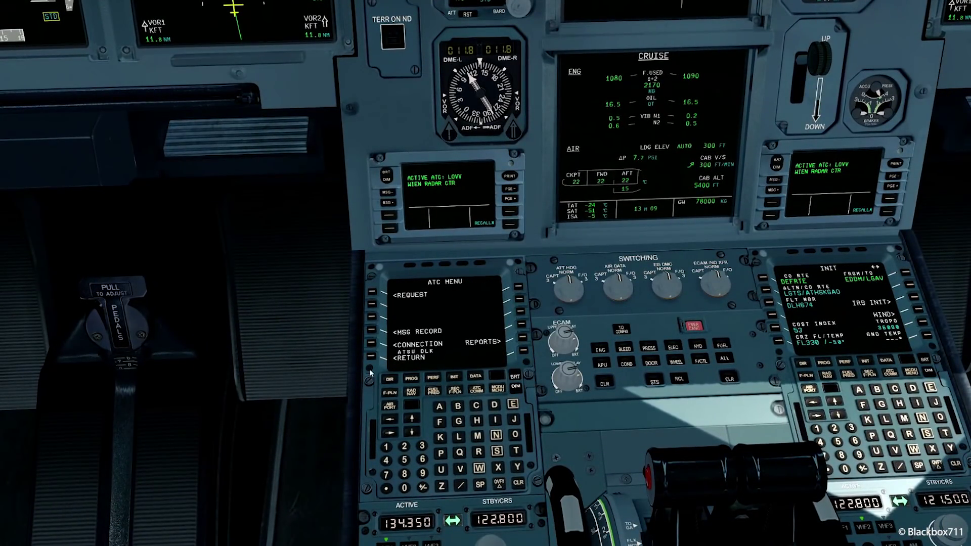
pyautogui.click(373, 294)
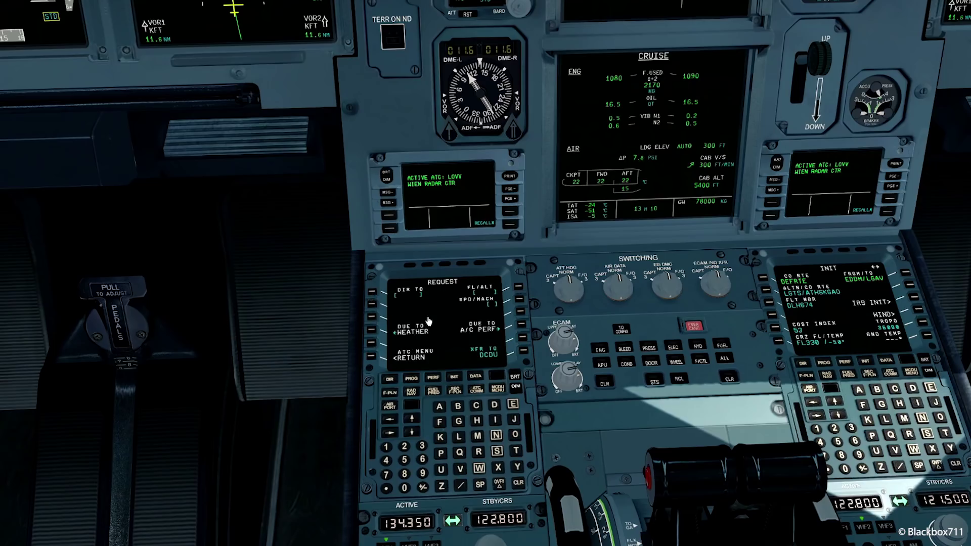
pyautogui.click(826, 365)
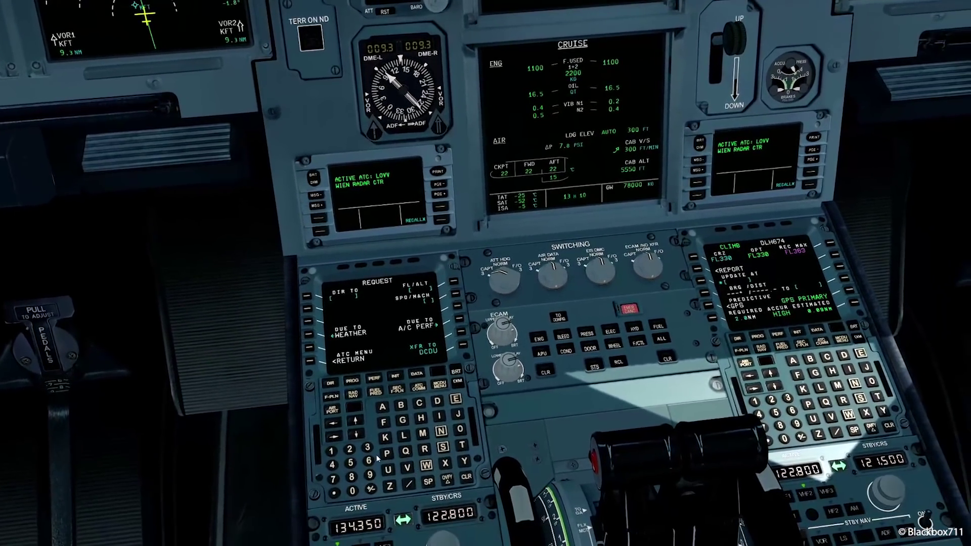
pyautogui.click(351, 463)
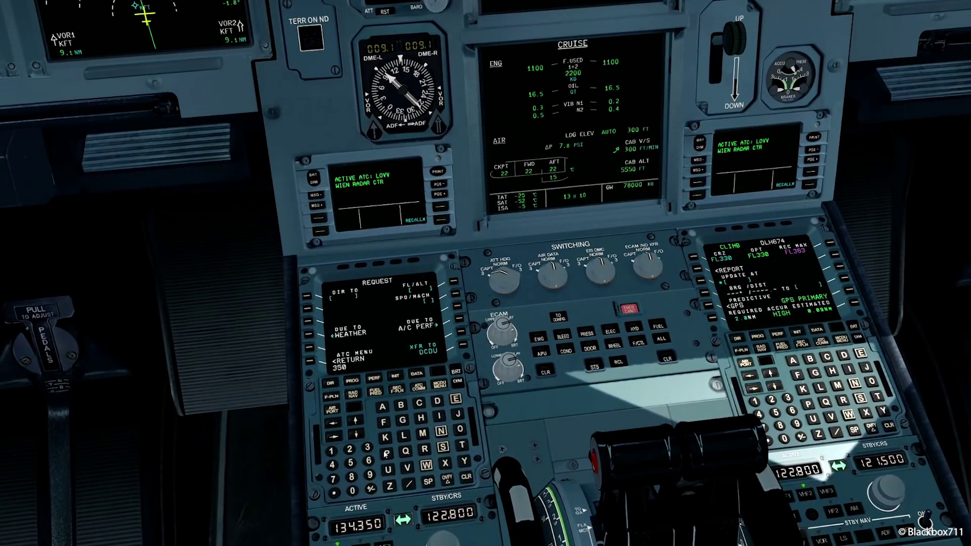
# - Request FL350 with reason A/C PERF, transfer it to the DCDU and send it to LOVV
pyautogui.click(434, 293)
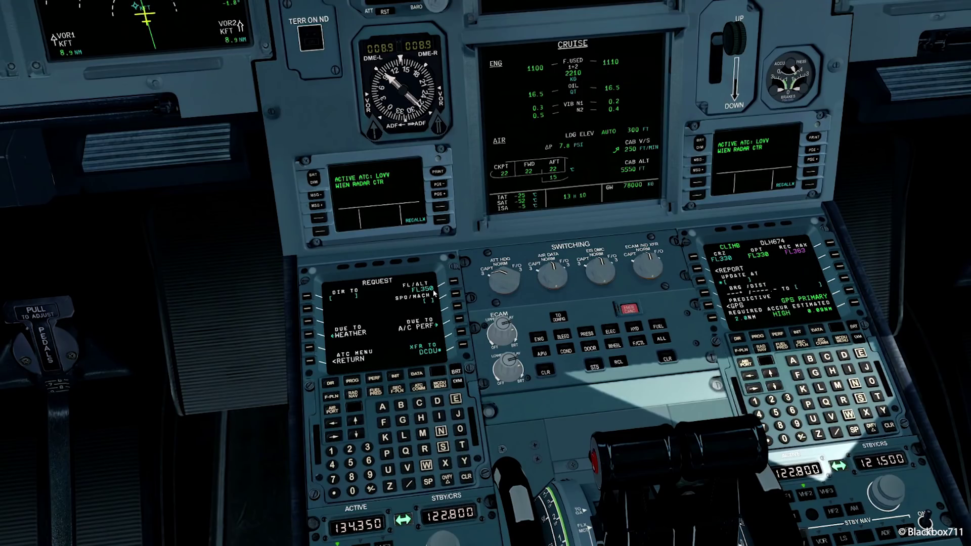
pyautogui.click(438, 320)
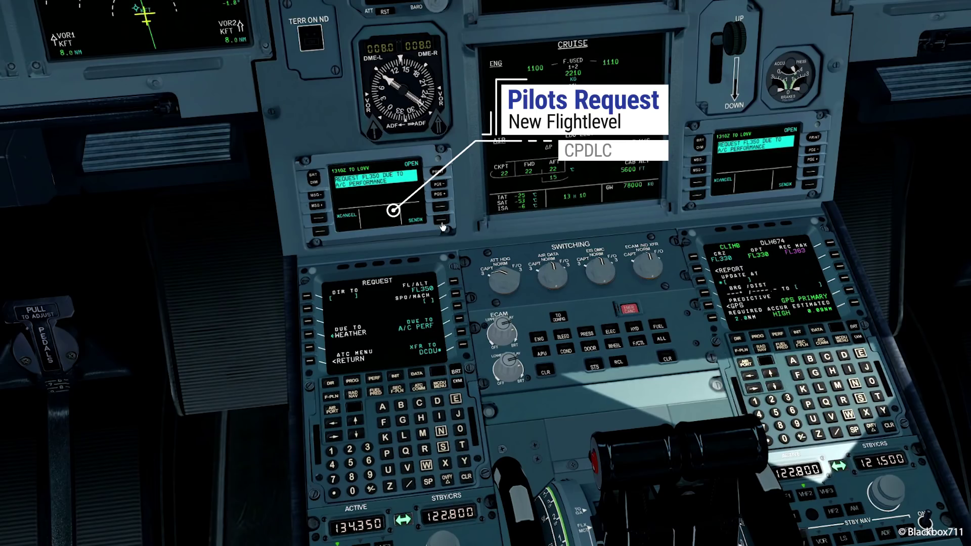
pyautogui.click(318, 221)
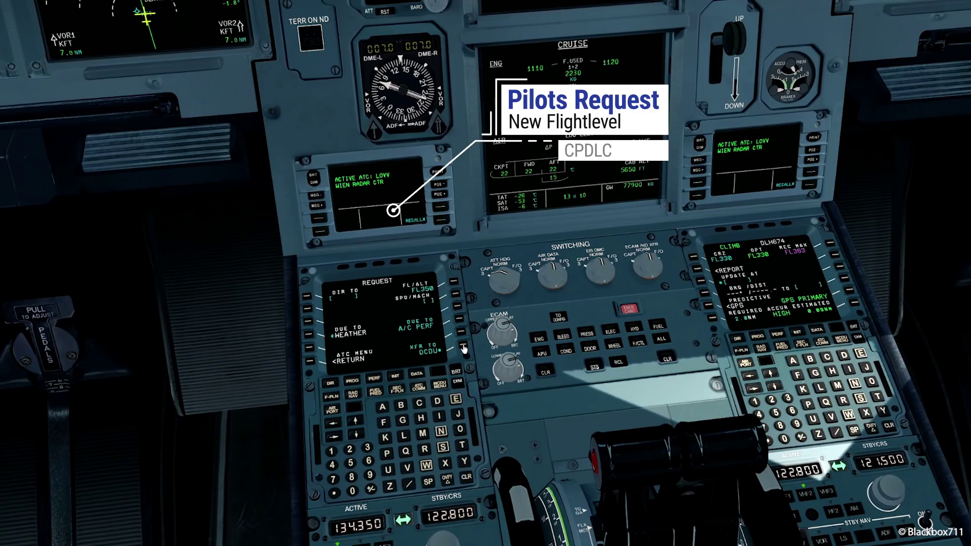
pyautogui.click(463, 349)
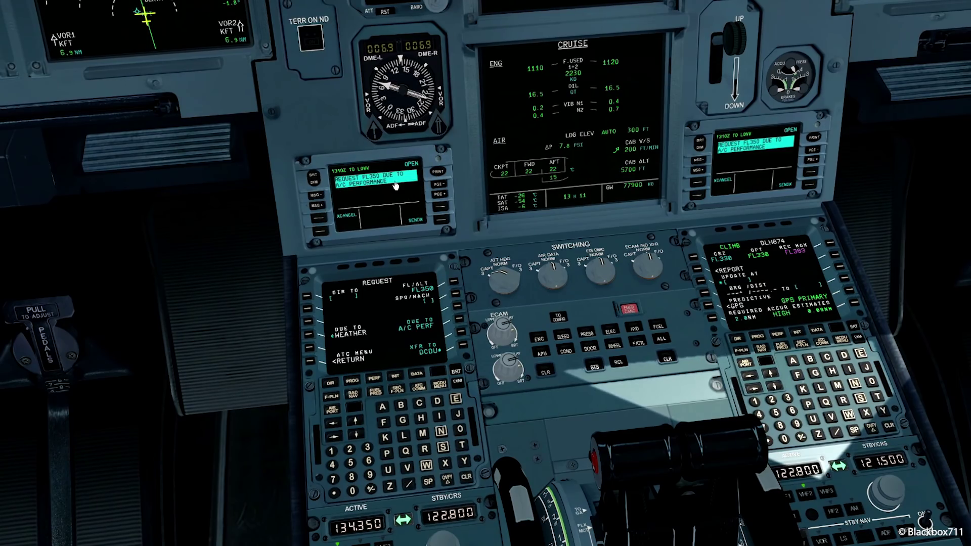
pyautogui.click(441, 223)
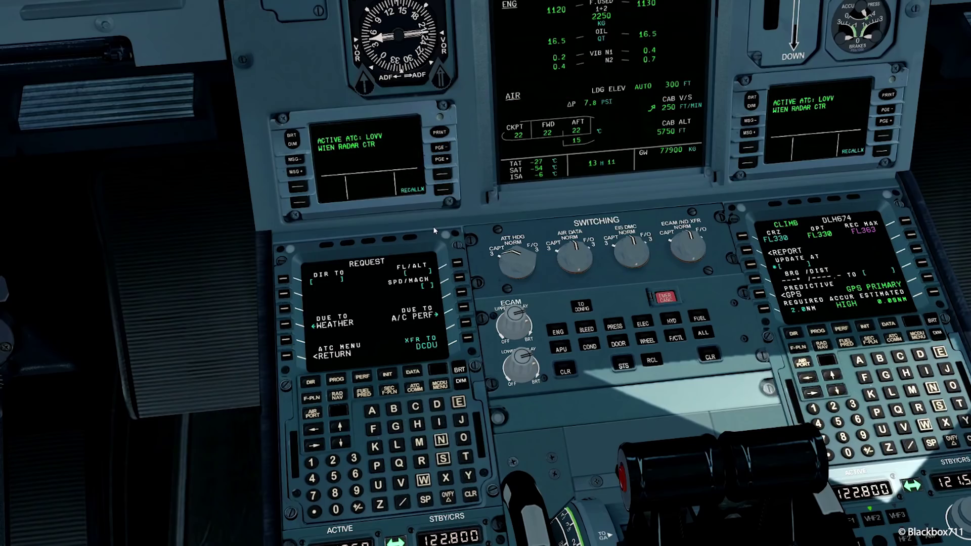
# - Show F-PLN on the captain's MCDU, recall the sent FL350 request on the DCDU pop-up, then close it
pyautogui.click(312, 400)
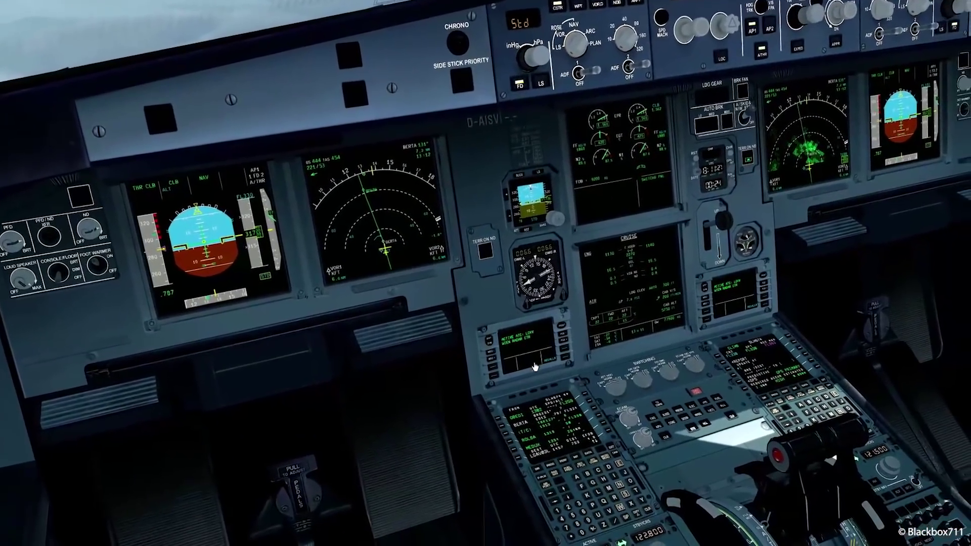
pyautogui.click(535, 367)
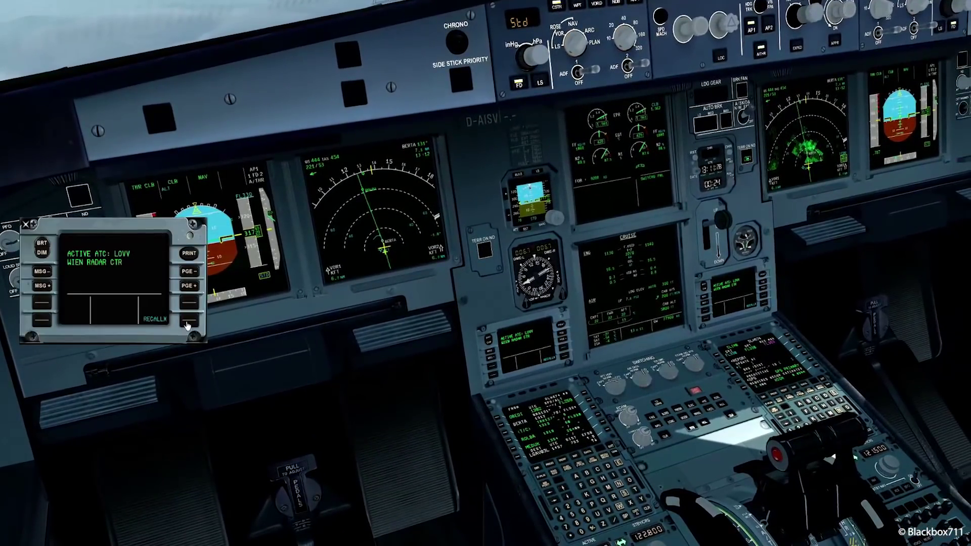
pyautogui.click(189, 319)
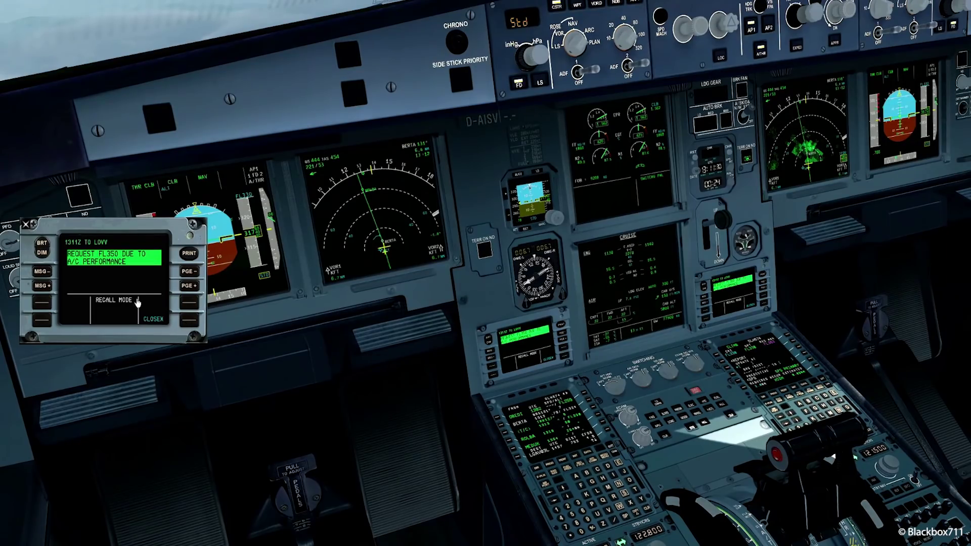
pyautogui.click(187, 323)
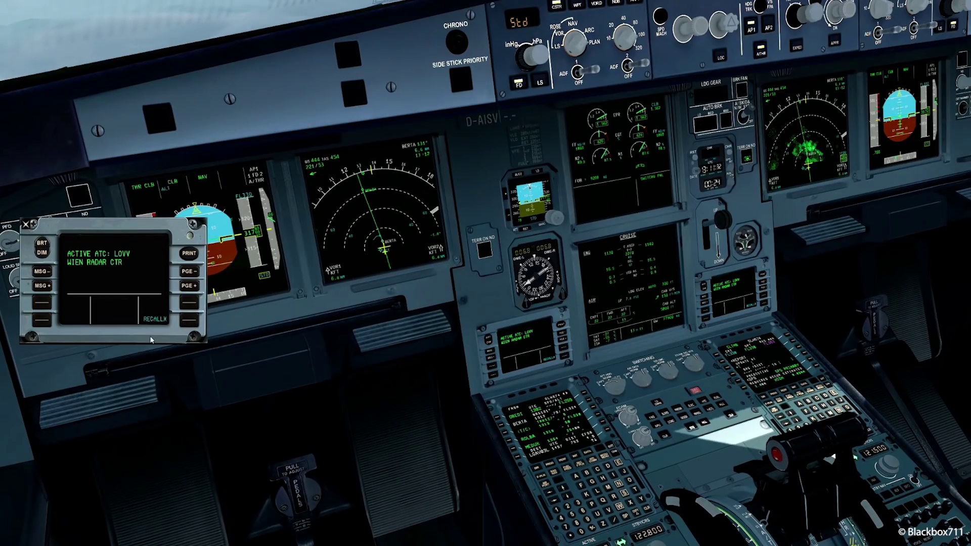
pyautogui.click(120, 286)
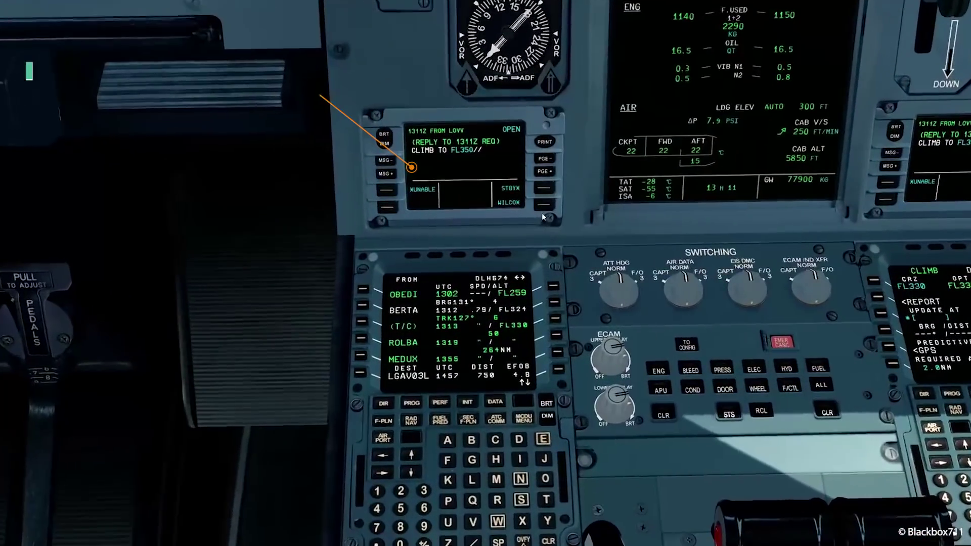
# - Answer LOVV's CLIMB TO FL350 with WILCO, send it, and close the message
pyautogui.click(543, 207)
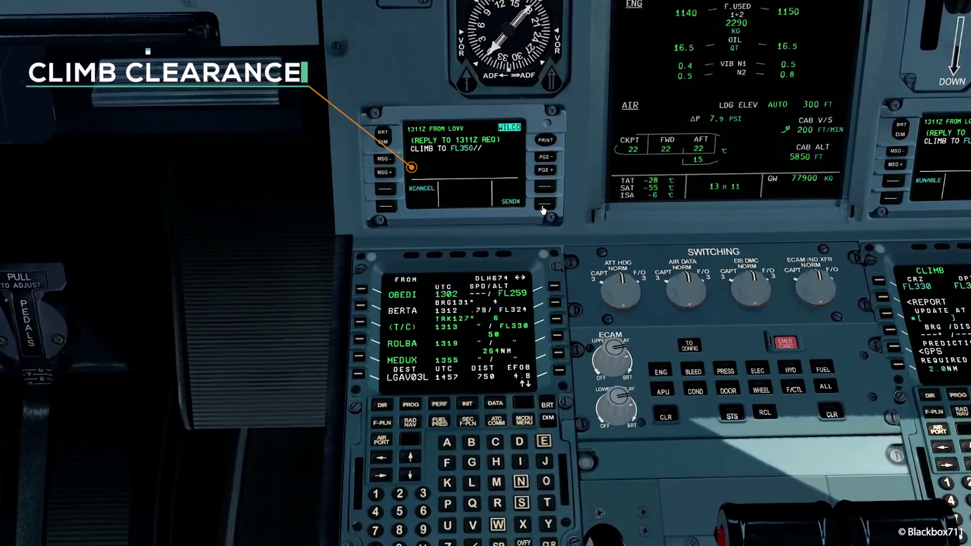
pyautogui.click(543, 207)
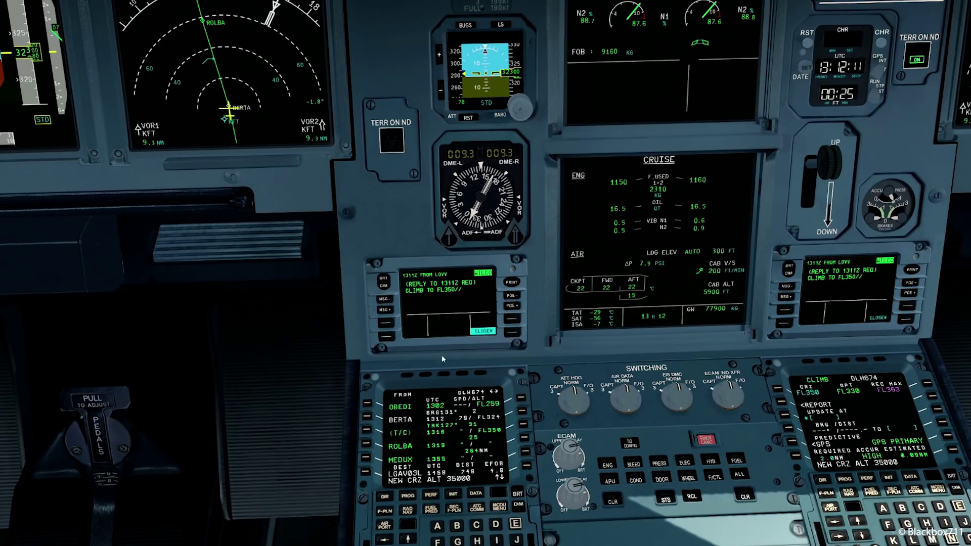
pyautogui.click(512, 334)
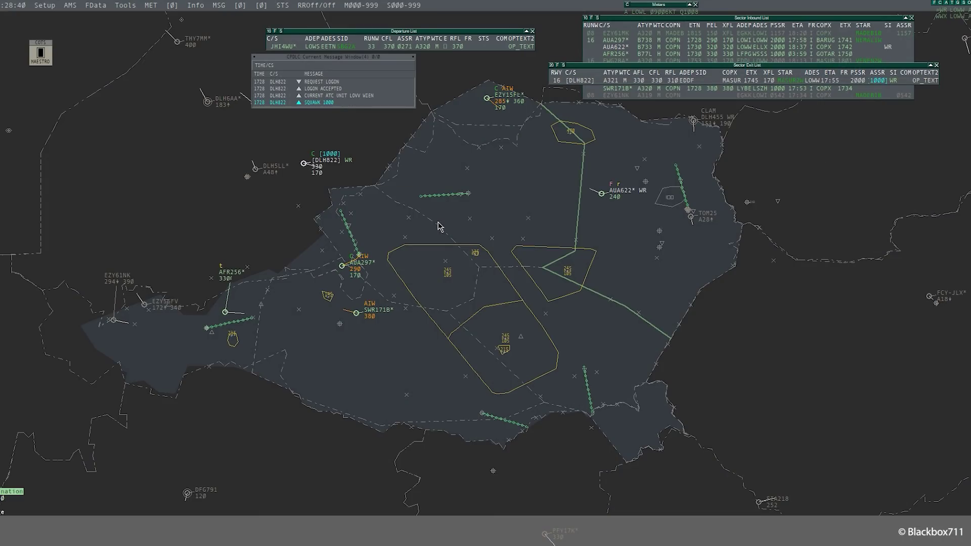
# - Move DLH822's data label above its target, then reply WILCO to the SQUAWK 1000 uplink
pyautogui.moveTo(329, 160); pyautogui.dragTo(323, 141)
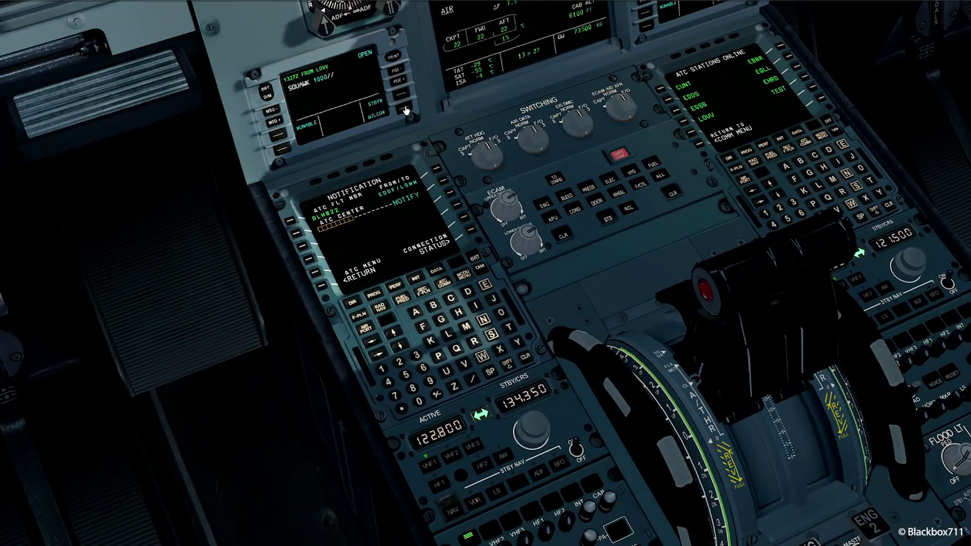
pyautogui.click(406, 110)
pyautogui.click(403, 109)
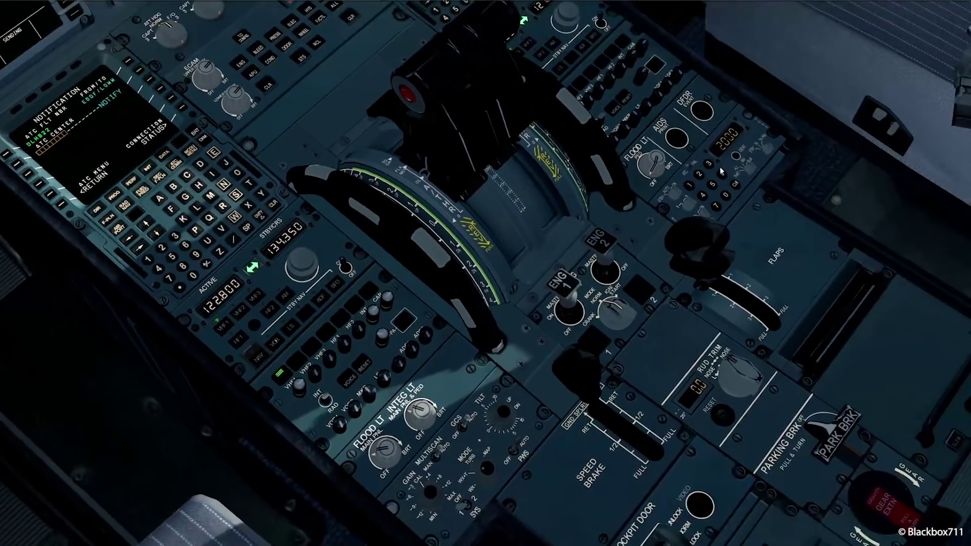
# - Clear the old 2000 code from the transponder on the ATC/TCAS panel
pyautogui.click(734, 186)
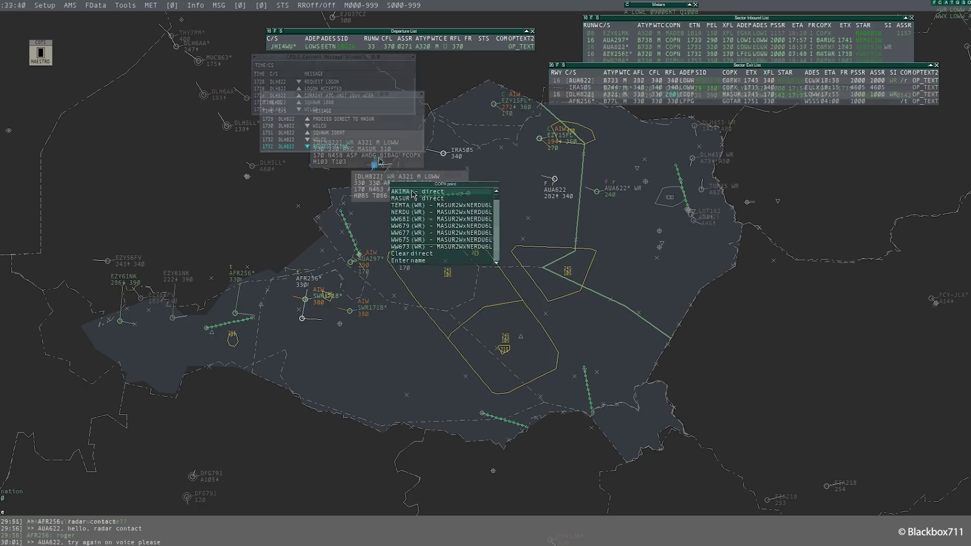
# - Set DLH822's cleared level to FL290 in the TopSky label, sending the CPDLC descent
pyautogui.click(293, 207)
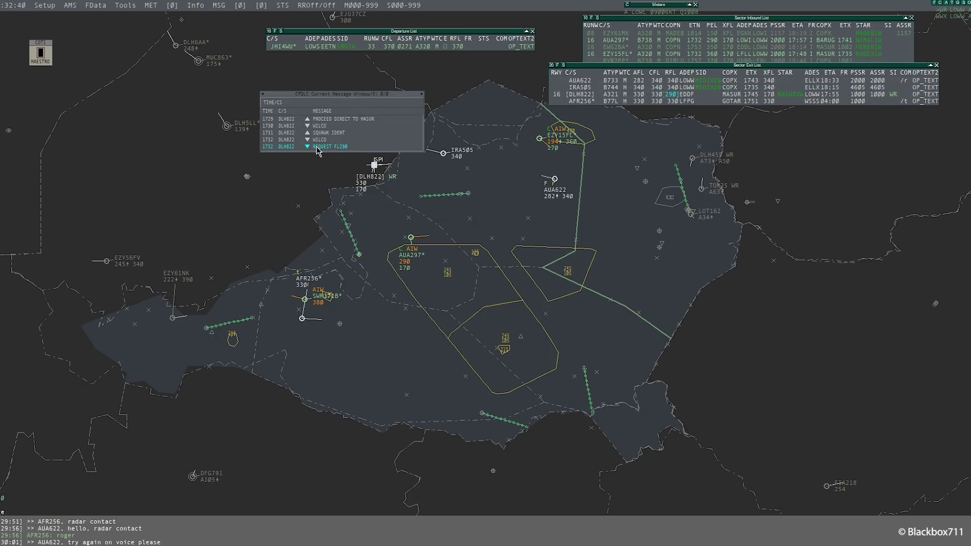
pyautogui.moveTo(373, 181)
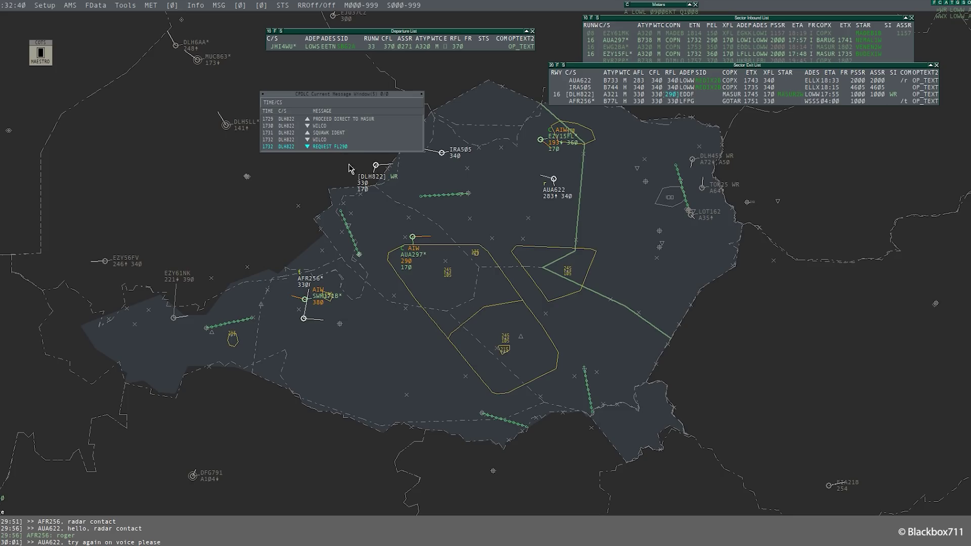
pyautogui.click(377, 184)
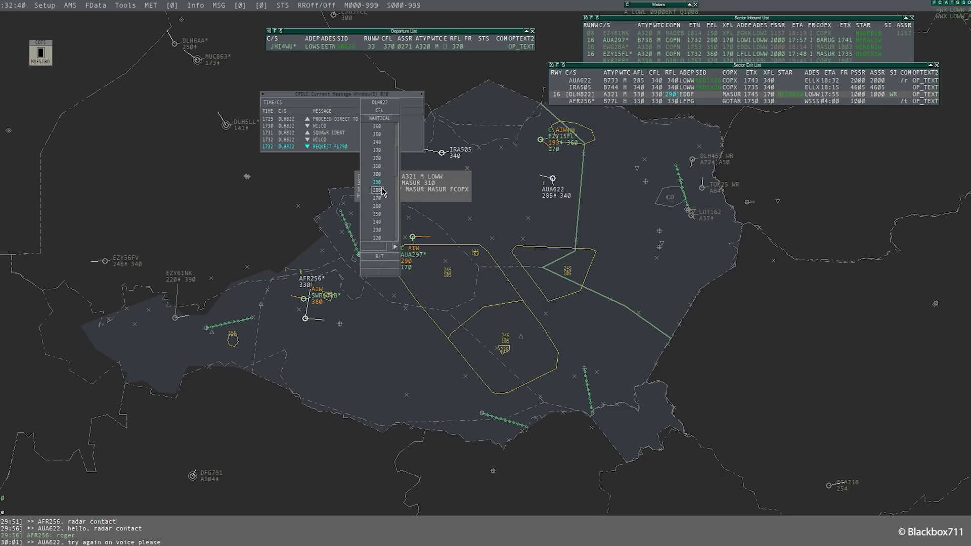
pyautogui.click(377, 182)
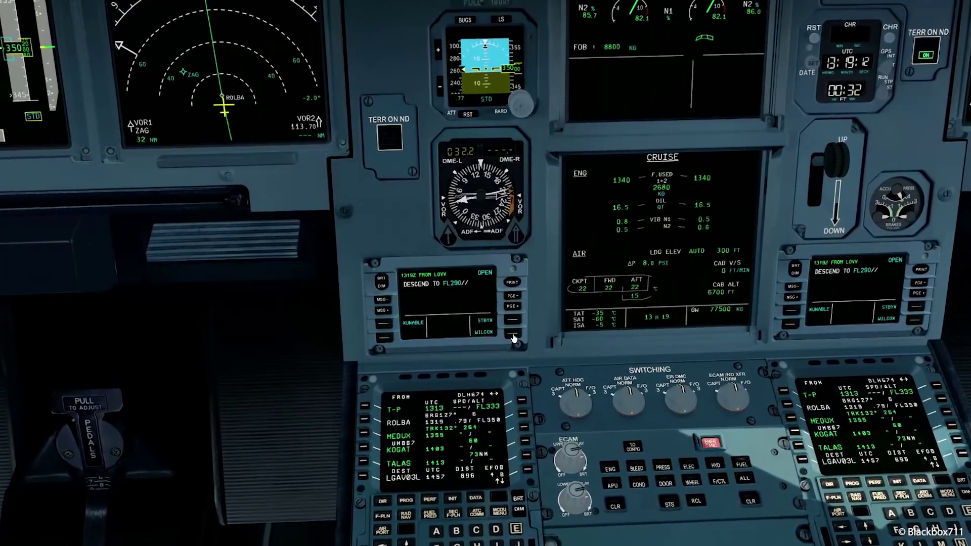
# - Accept the DESCEND TO FL290 uplink with WILCO, send it, and close the message
pyautogui.click(514, 338)
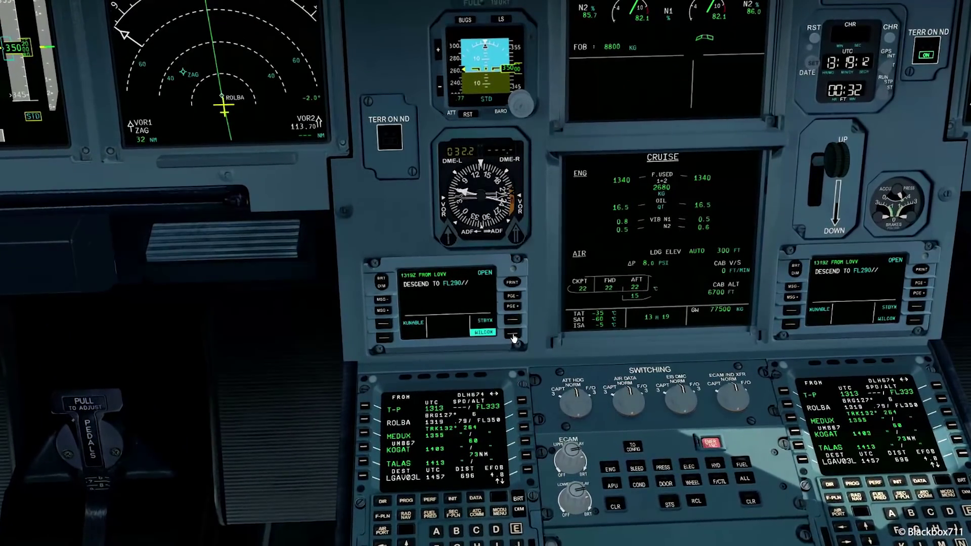
pyautogui.click(513, 338)
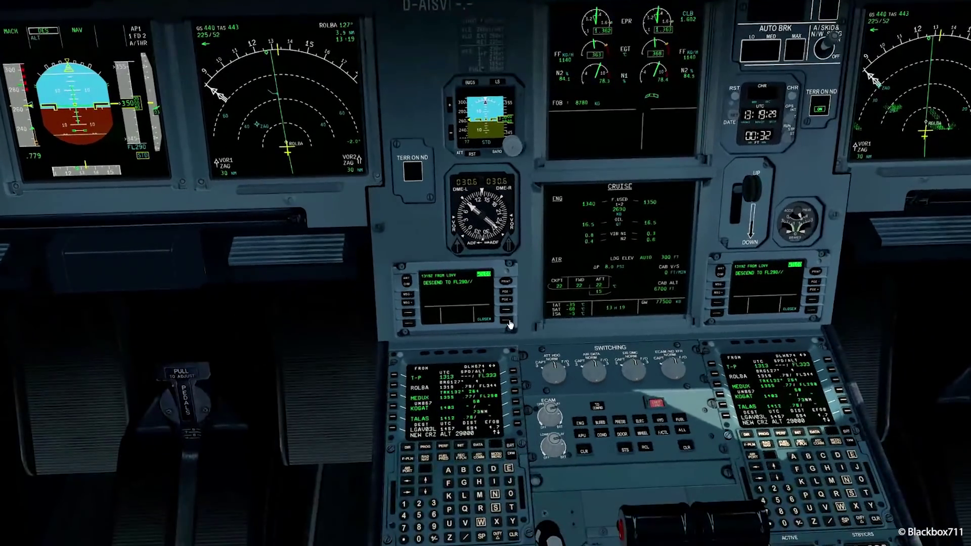
pyautogui.click(509, 325)
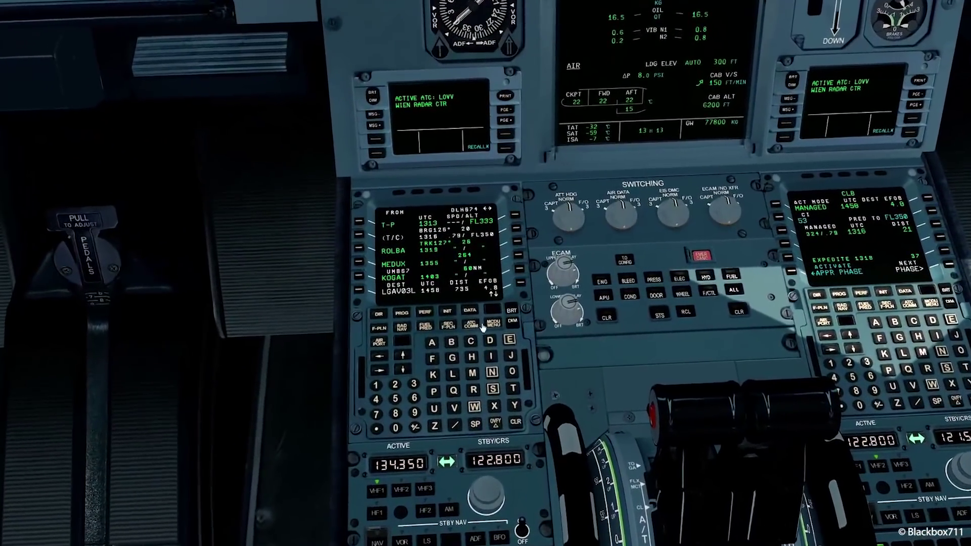
# - Bring up the ATSU ATC request page on the MCDU
pyautogui.click(484, 326)
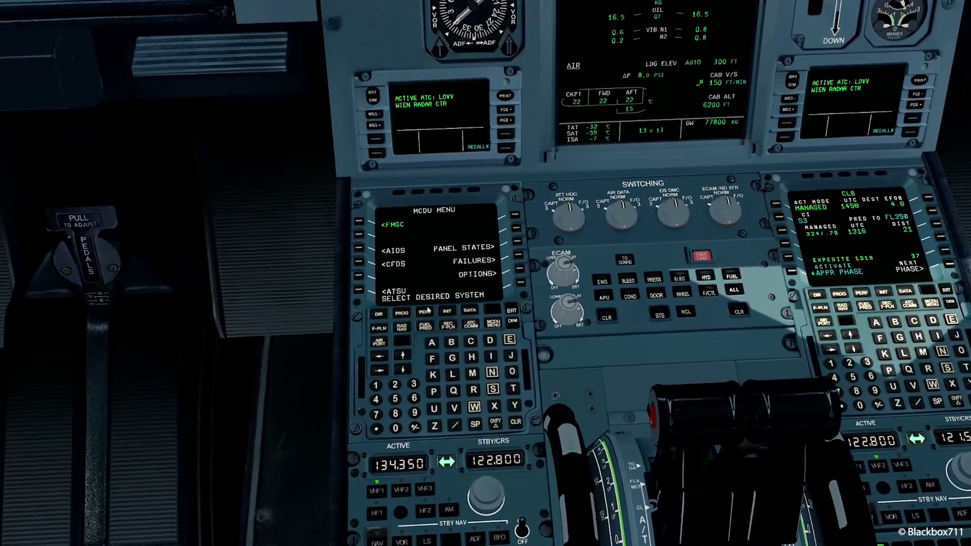
pyautogui.click(359, 293)
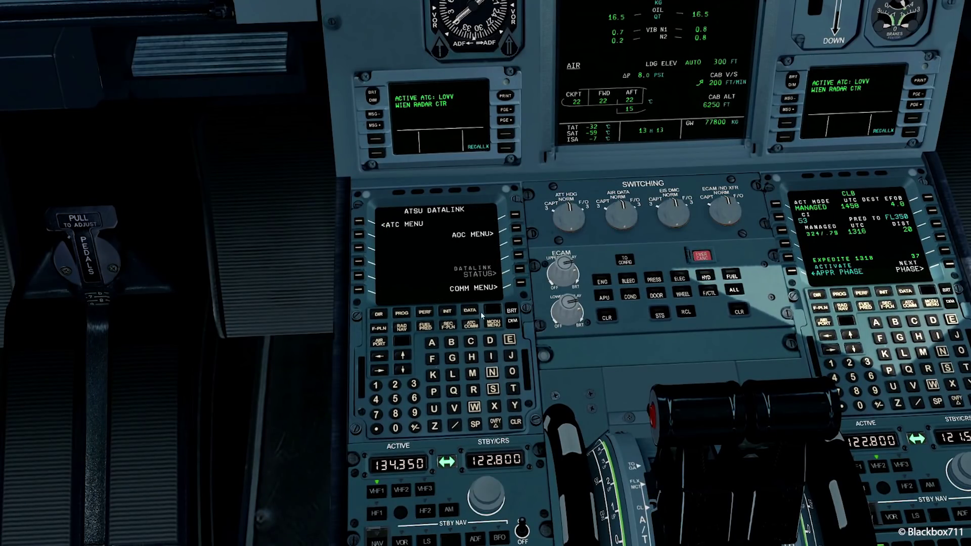
pyautogui.click(470, 324)
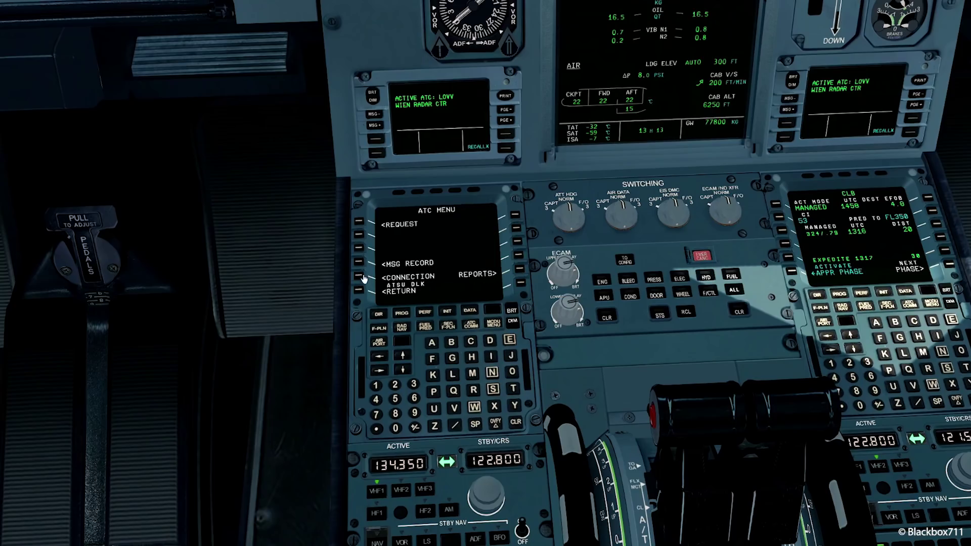
pyautogui.click(358, 225)
# - Request Mach .78 from LOVV via the DCDU, then close the received request
pyautogui.click(395, 428)
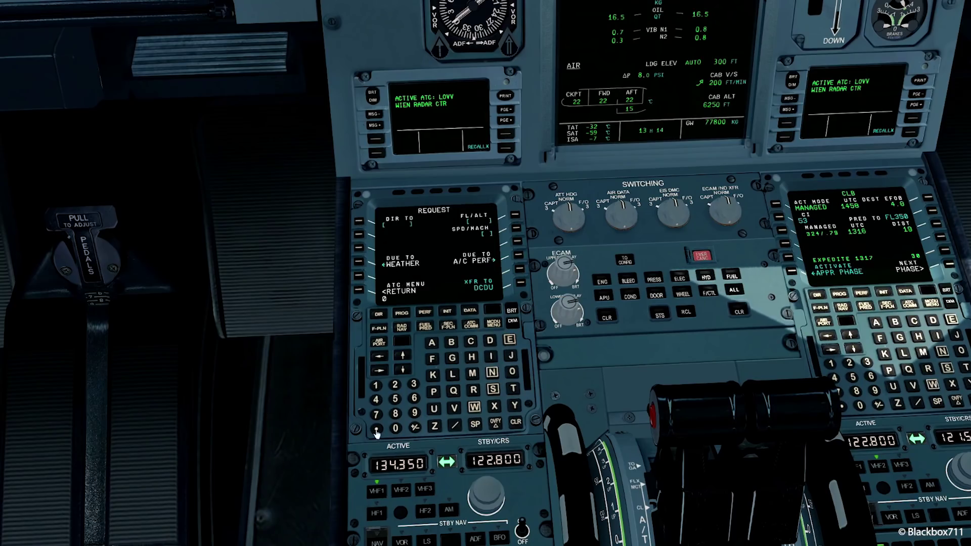
pyautogui.click(396, 414)
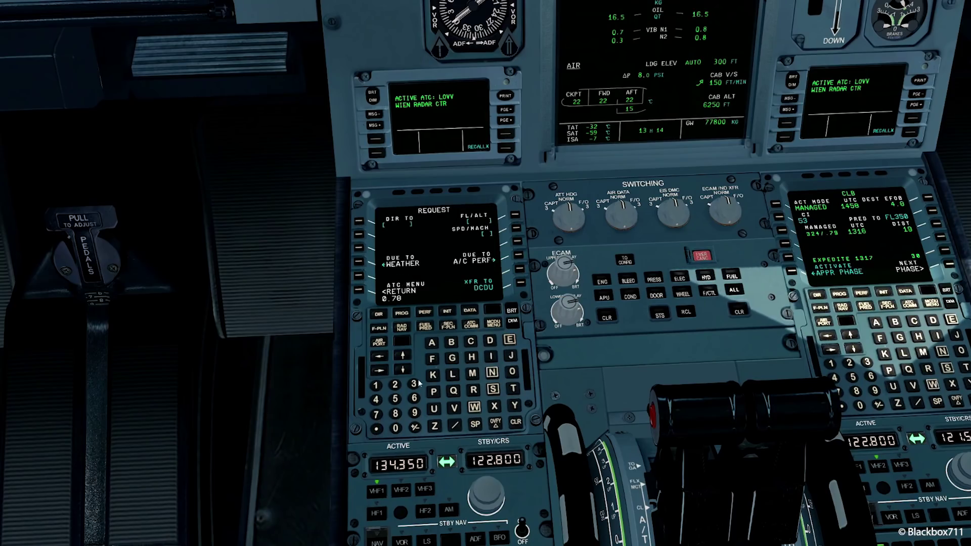
pyautogui.click(515, 229)
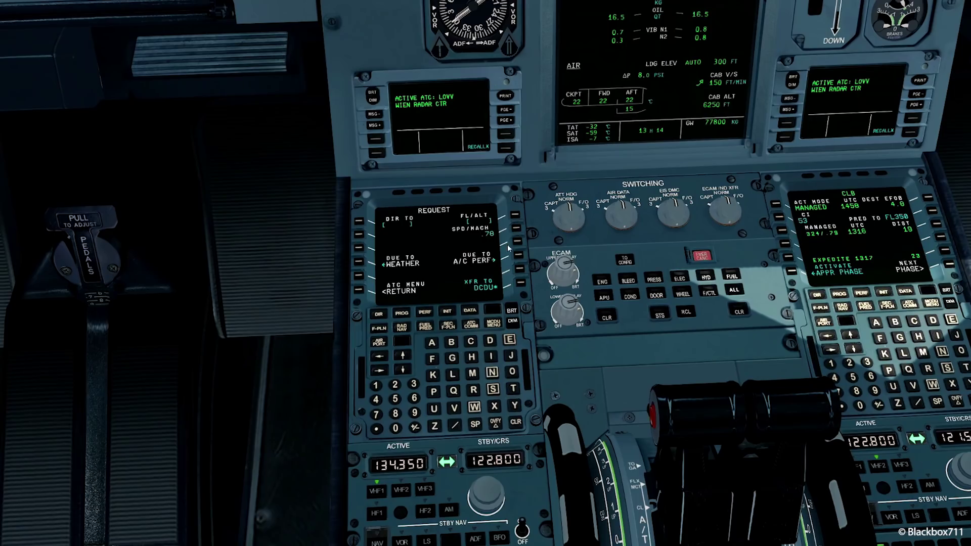
pyautogui.click(520, 285)
pyautogui.click(505, 147)
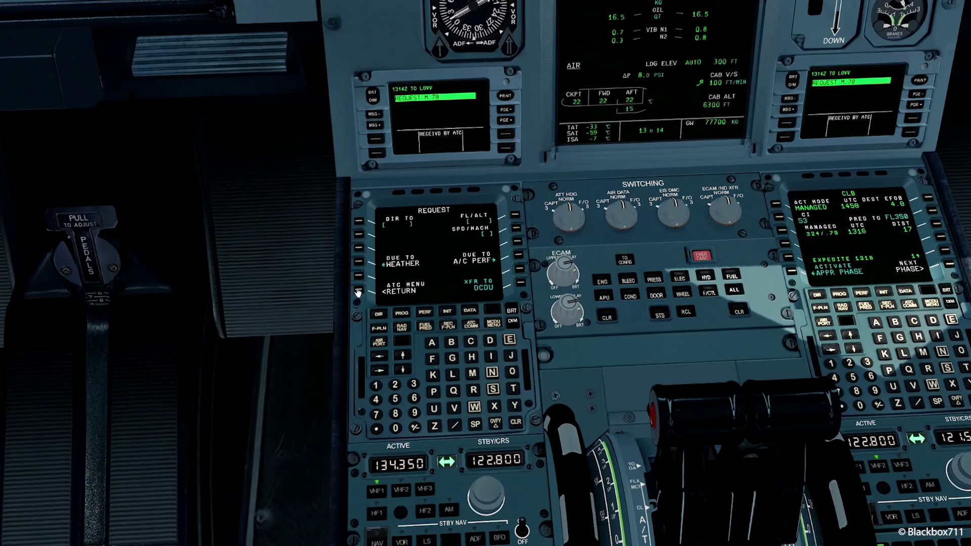
pyautogui.click(358, 292)
pyautogui.click(510, 151)
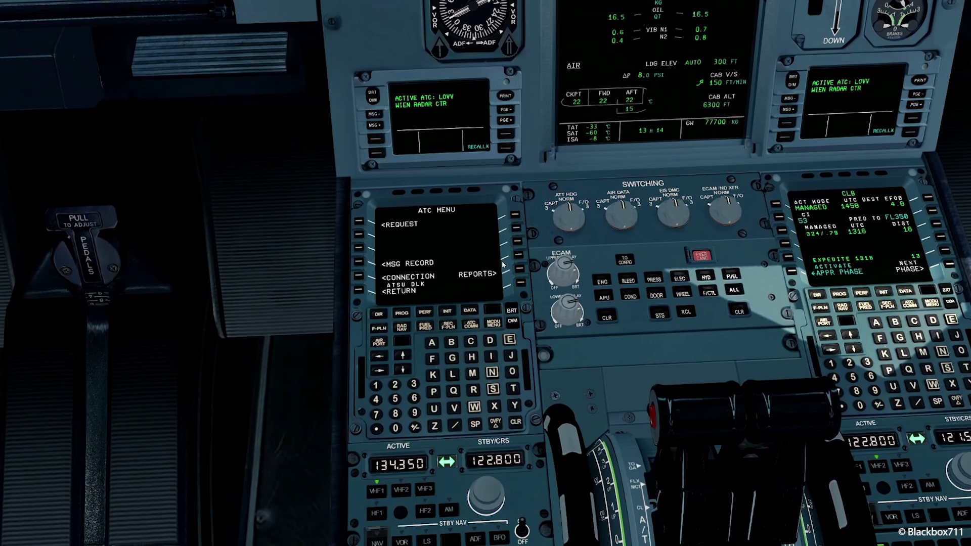
# - Close LOVV's STANDBY reply to the Mach .78 request on the DCDU
pyautogui.press('KP_1')
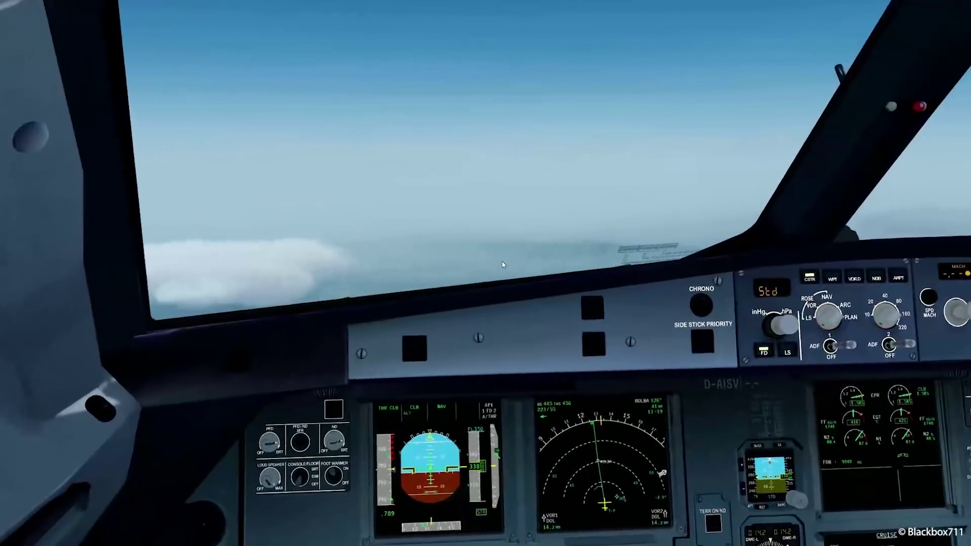
pyautogui.press('KP_2')
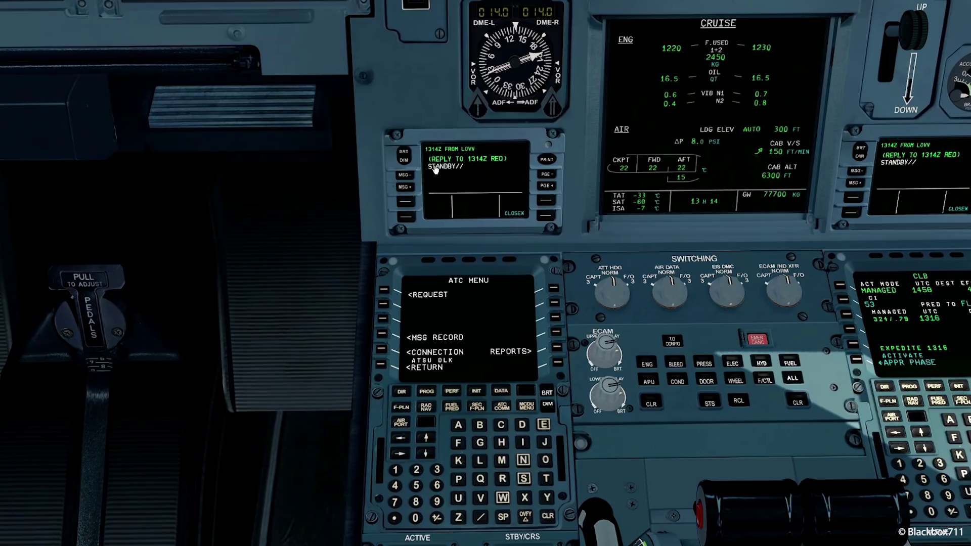
pyautogui.click(547, 218)
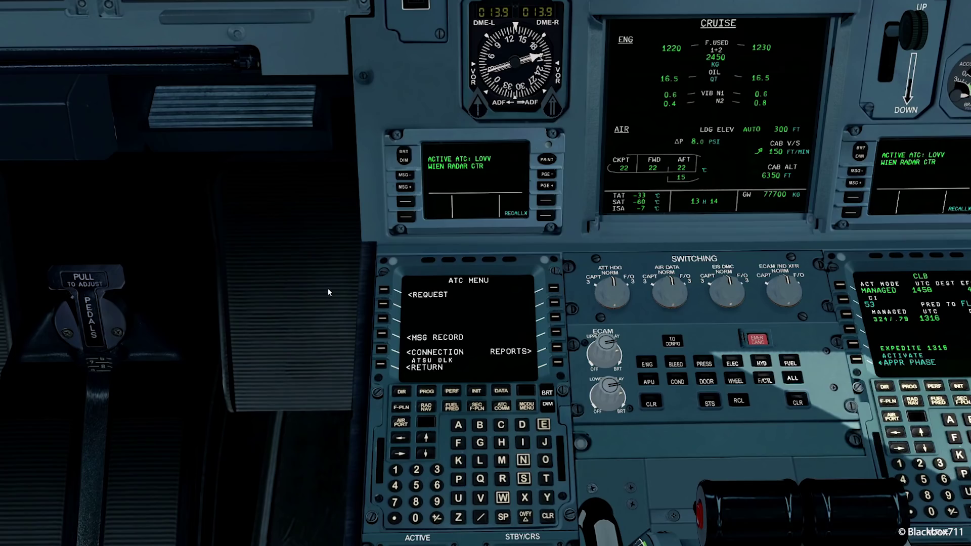
pyautogui.press('KP_8')
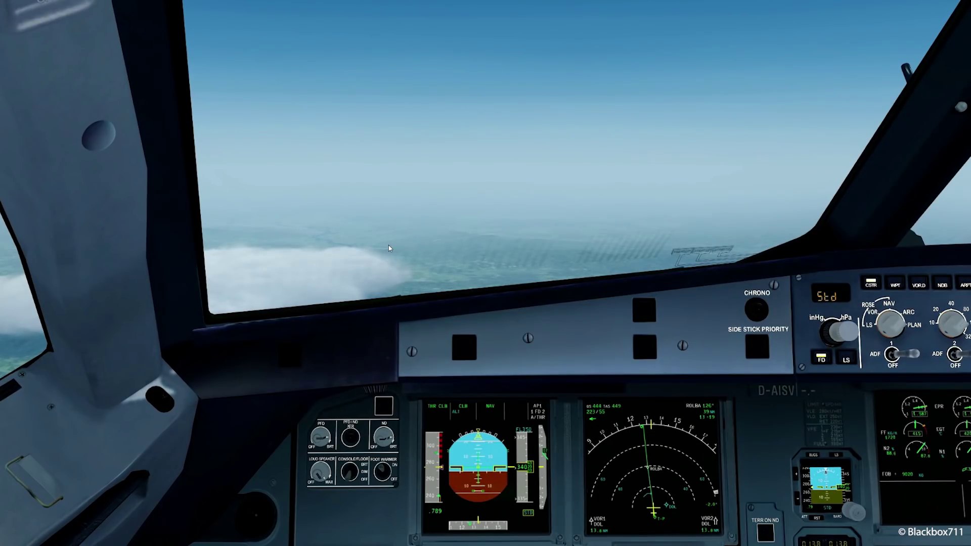
pyautogui.press('KP_2')
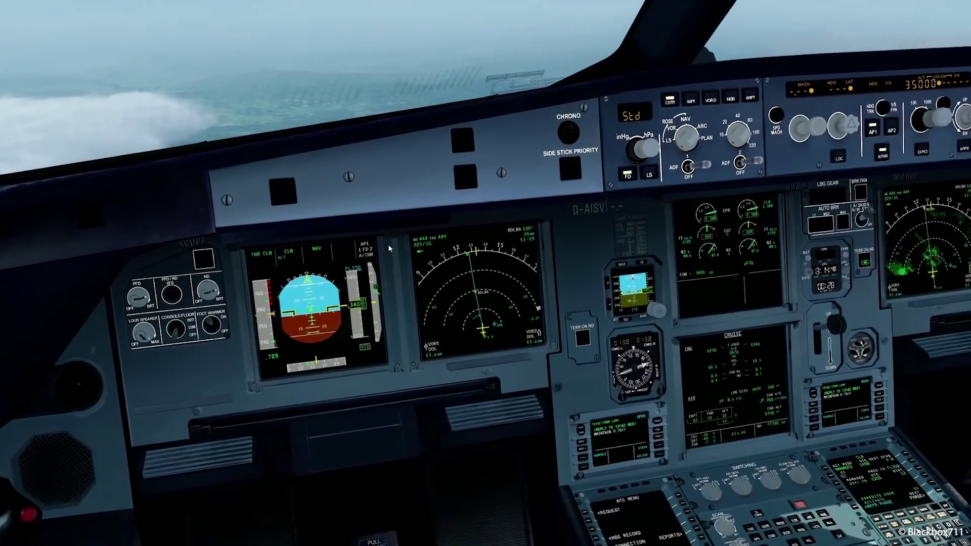
# - Answer LOVV's MAINTAIN M.78 uplink with WILCO, send it, and close the message
pyautogui.press('KP_2')
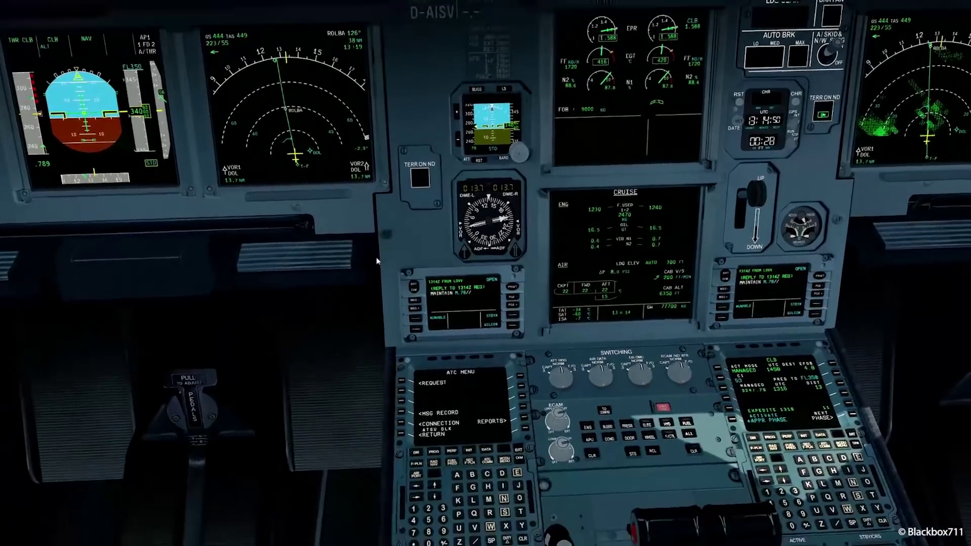
pyautogui.click(504, 323)
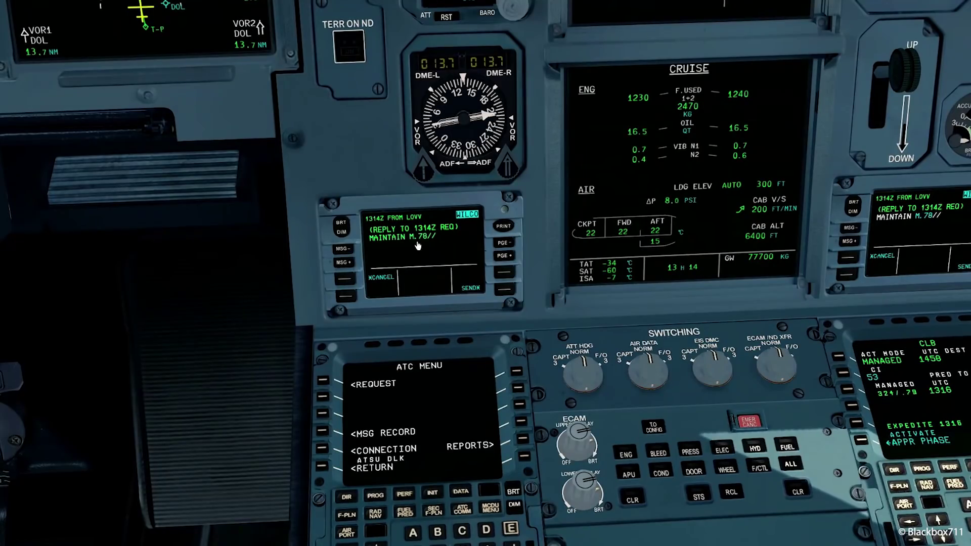
pyautogui.click(506, 275)
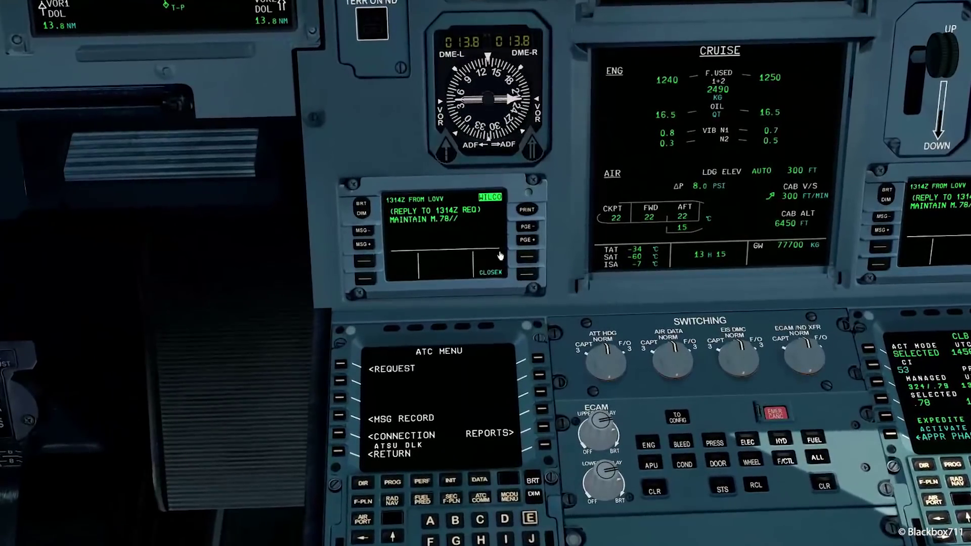
pyautogui.click(527, 273)
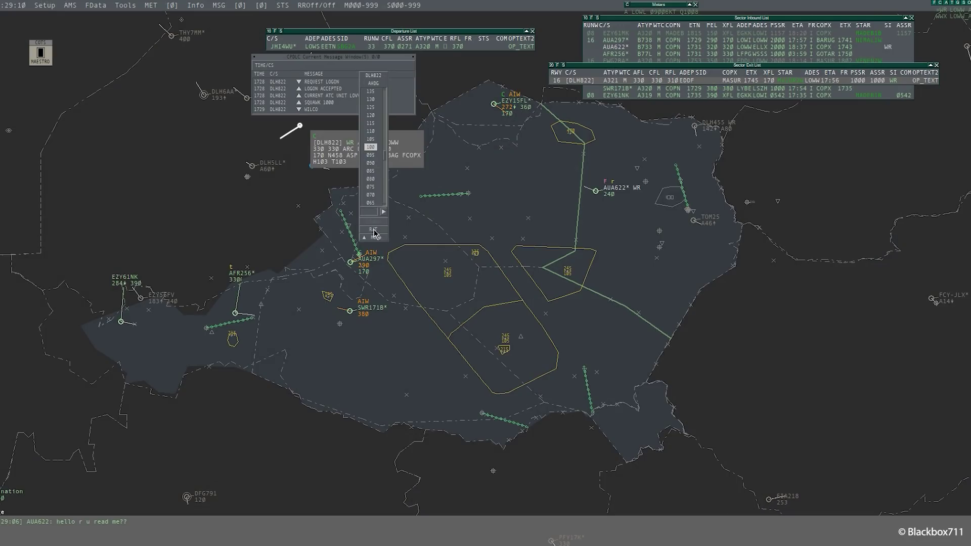
# - Send DLH822 a CPDLC direct-to clearance to MASUR from its label
pyautogui.click(374, 244)
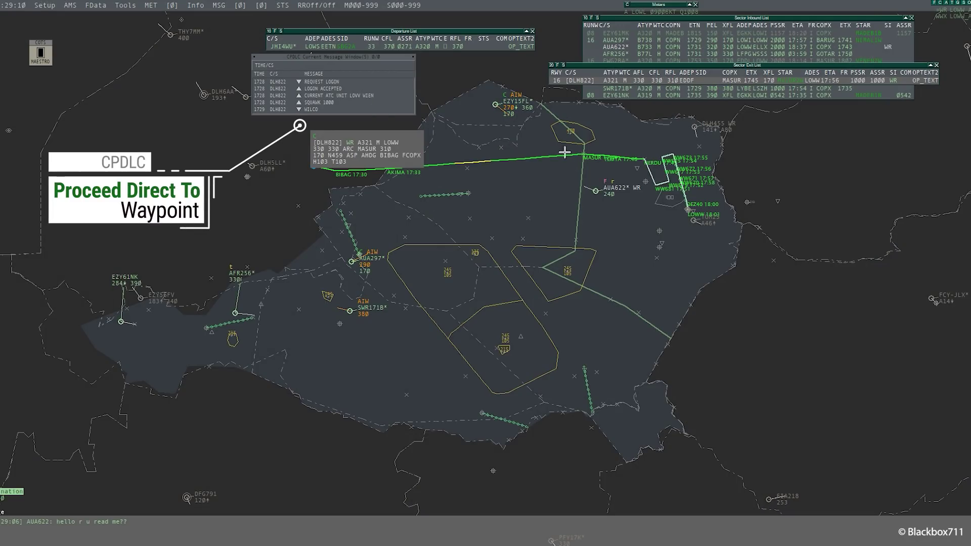
pyautogui.click(584, 156)
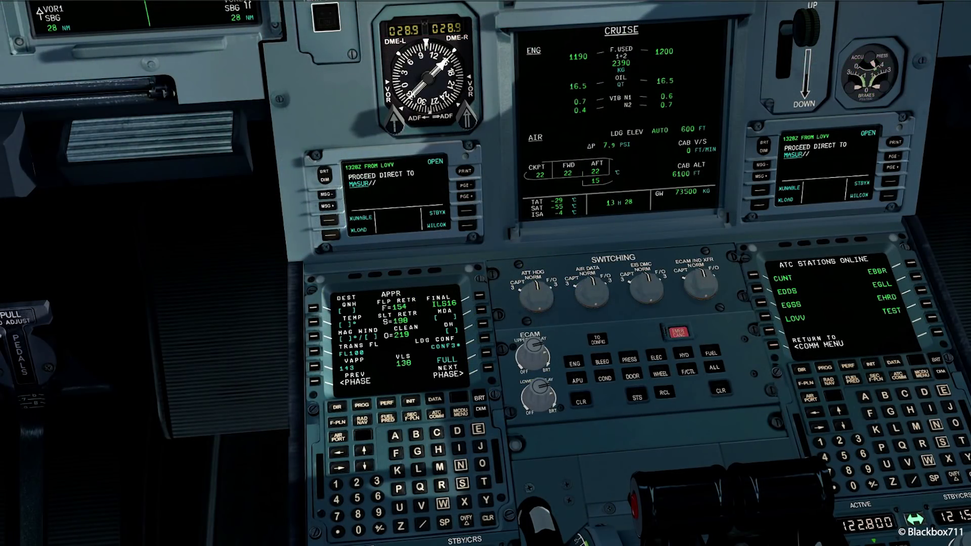
# - Load direct MASUR into the flight plan, accept it with WILCO, and close the message
pyautogui.click(329, 235)
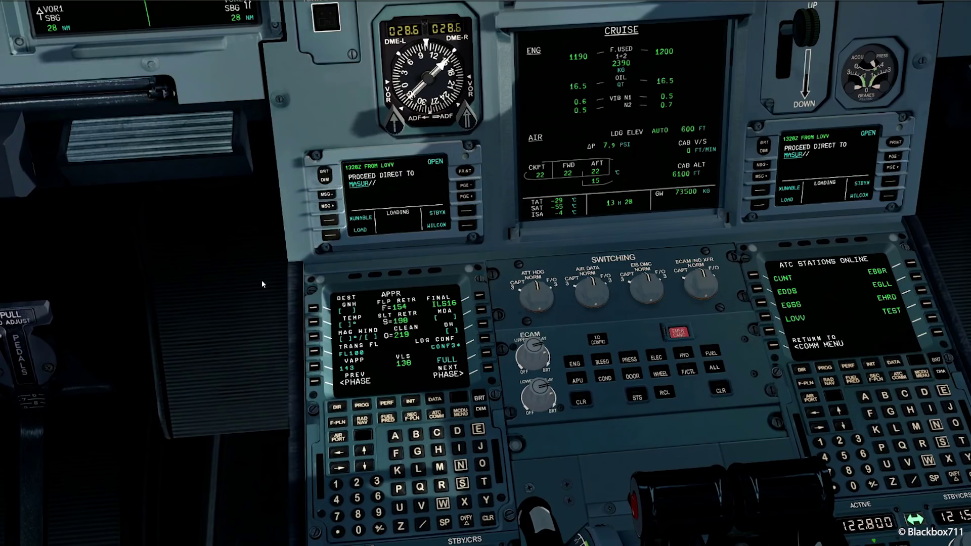
pyautogui.click(335, 424)
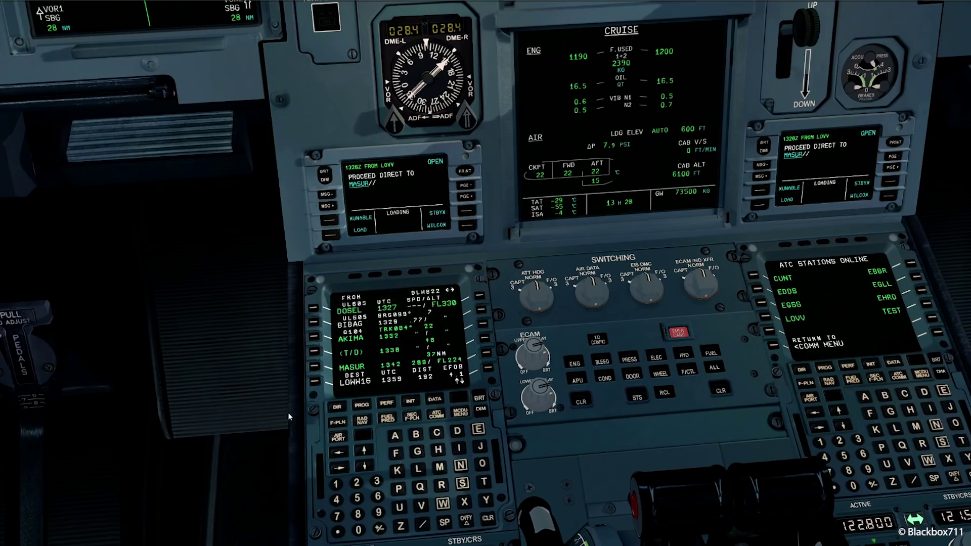
pyautogui.click(489, 373)
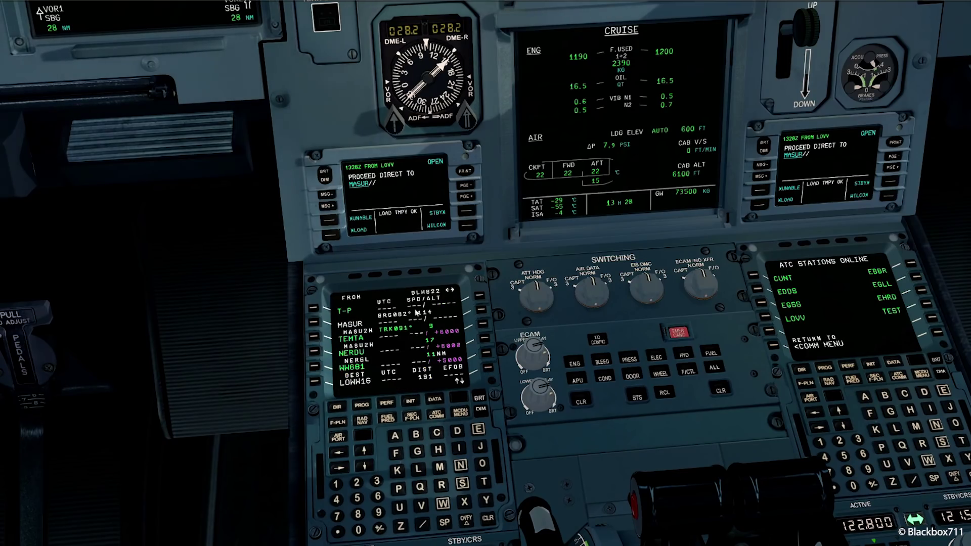
pyautogui.click(467, 229)
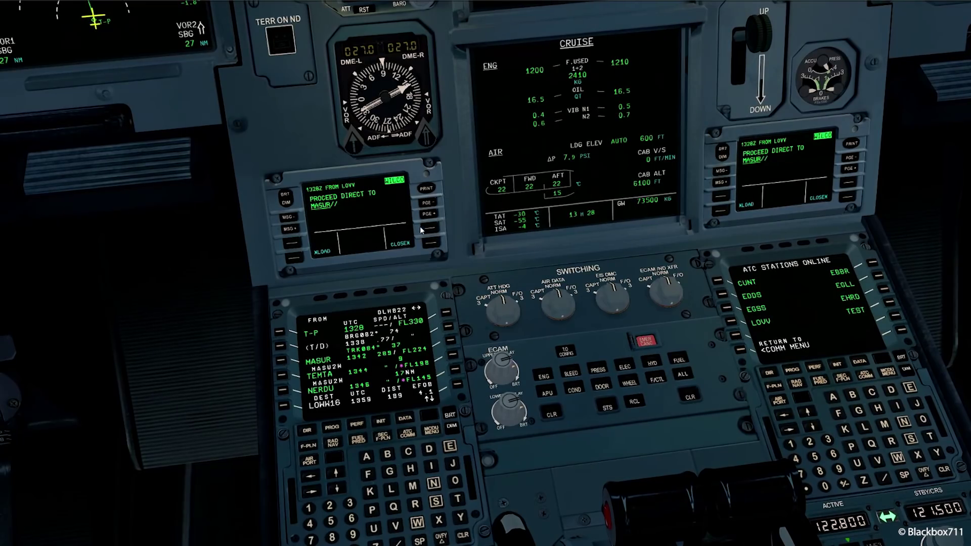
pyautogui.click(432, 244)
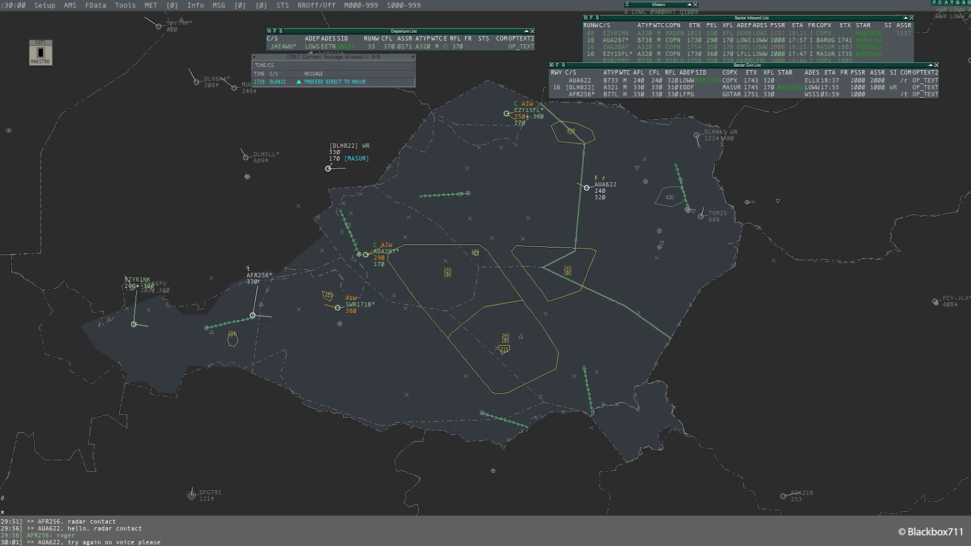
pyautogui.moveTo(610, 192)
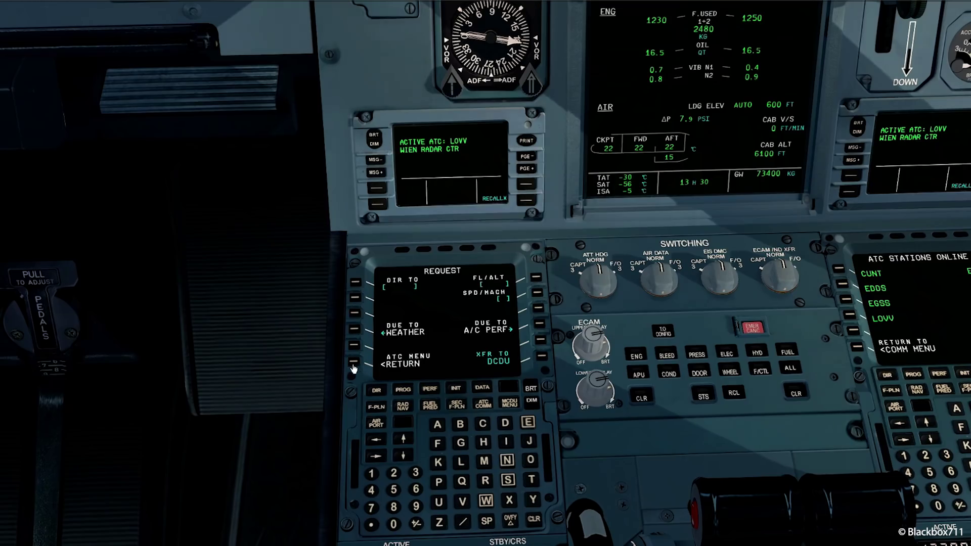
# - Go from the MCDU ATC MENU to the MSG RECORD page
pyautogui.click(354, 363)
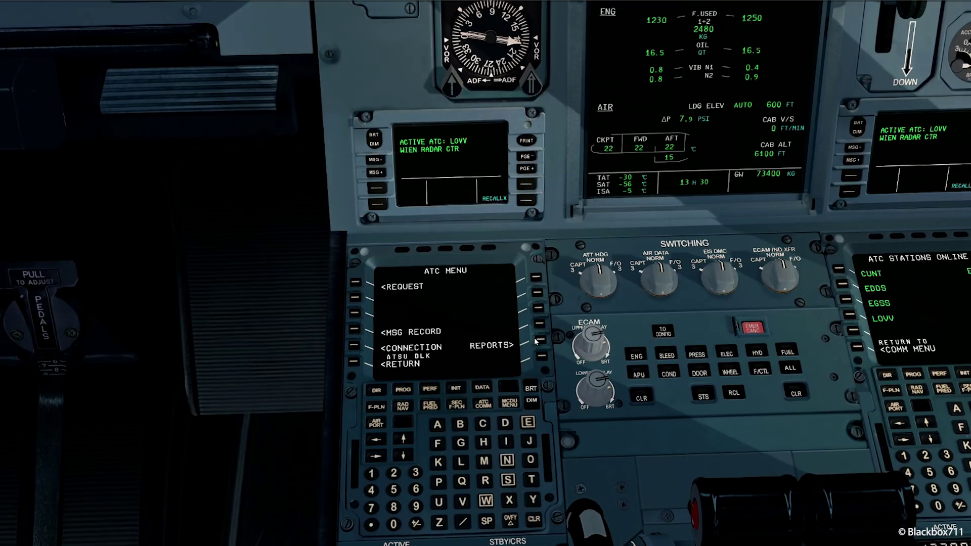
pyautogui.click(355, 335)
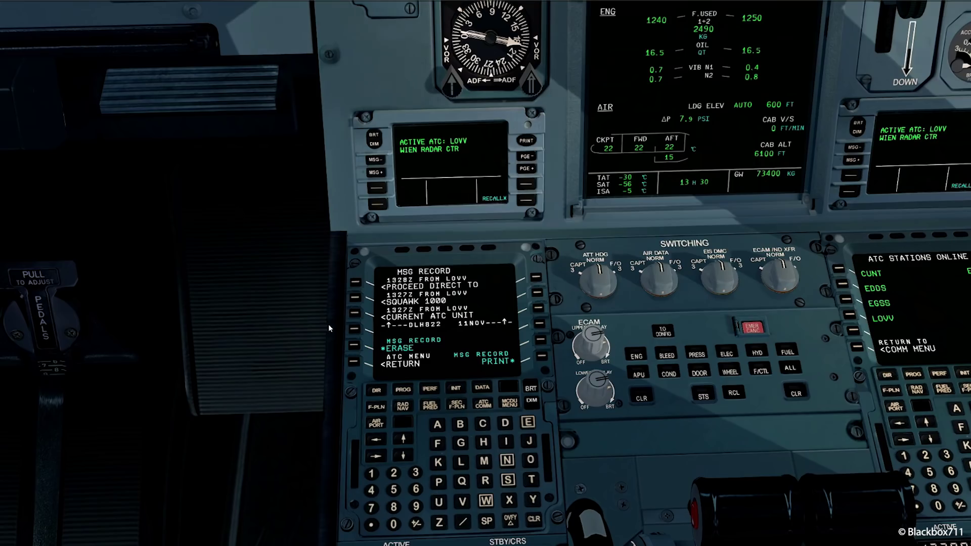
# - Return the MCDU to the ATC MENU, then send DLH822 a Squawk Ident from EuroScope
pyautogui.click(355, 364)
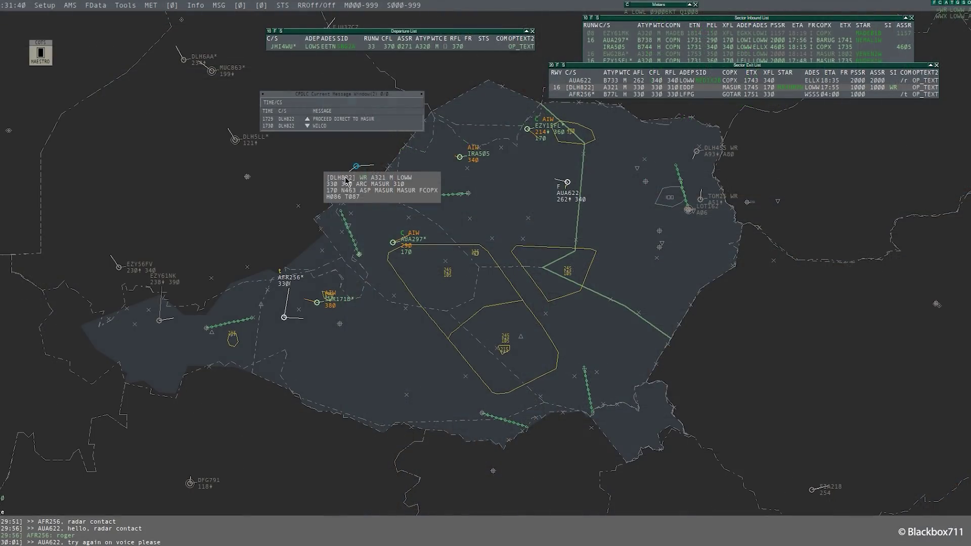
pyautogui.click(345, 180)
pyautogui.click(354, 270)
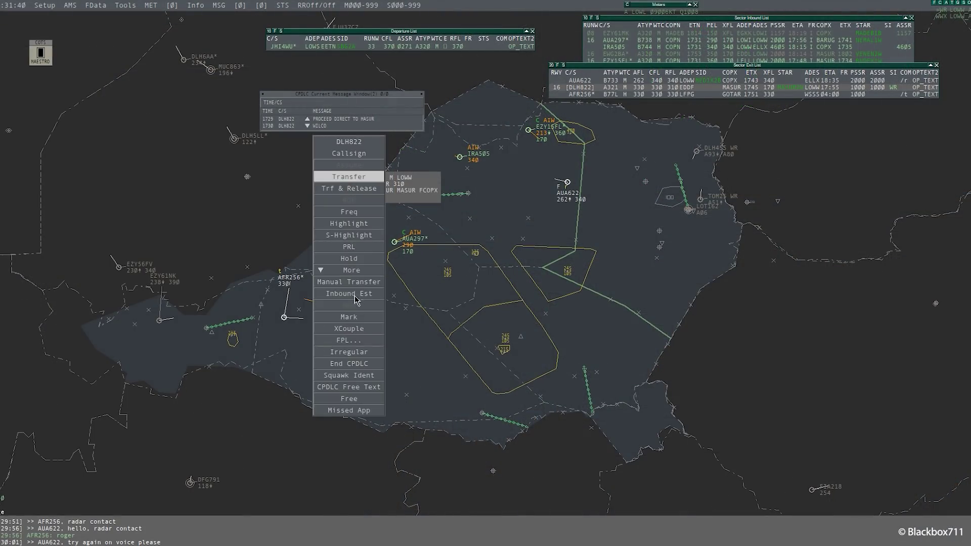
pyautogui.click(361, 376)
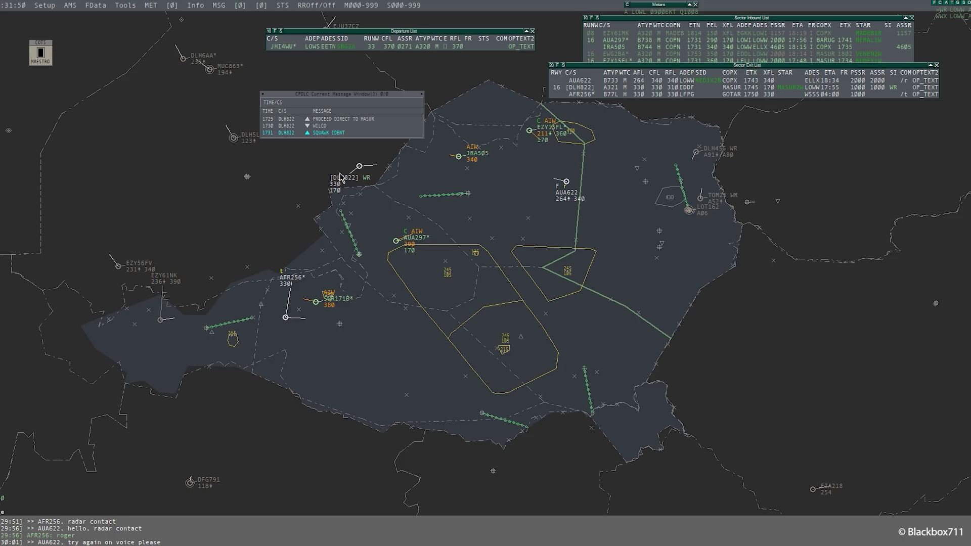
pyautogui.moveTo(356, 177)
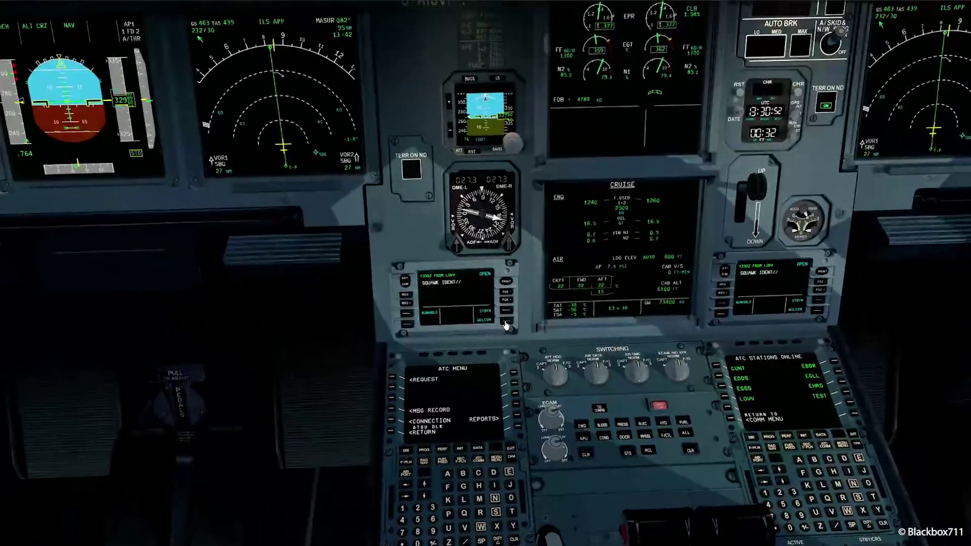
# - Reply WILCO to LOVV's 1330Z SQUAWK IDENT uplink and send it to ATC
pyautogui.click(505, 324)
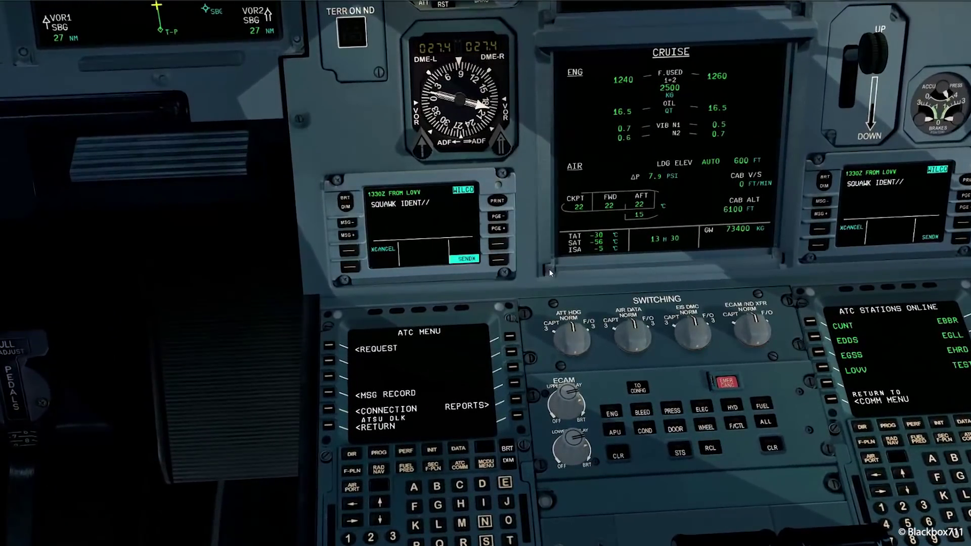
pyautogui.click(496, 262)
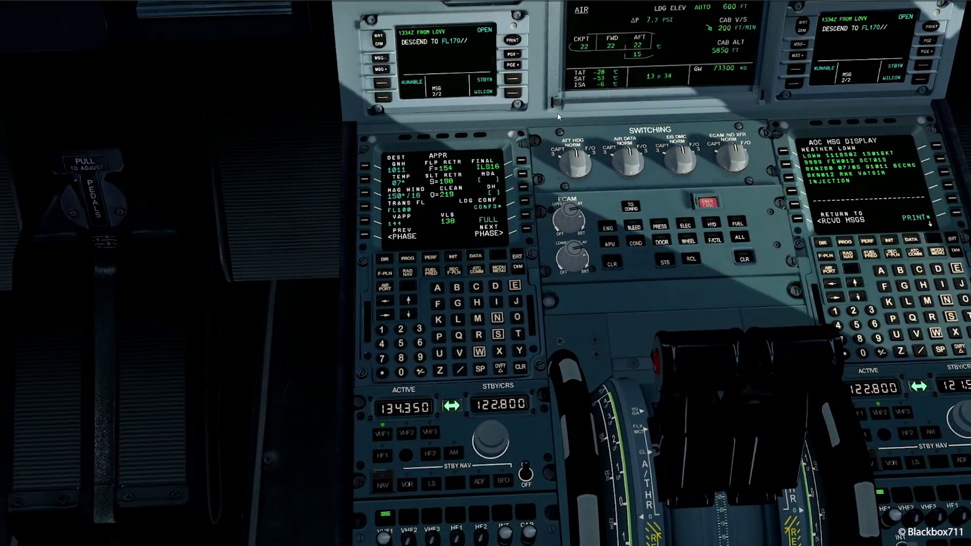
# - Accept LOVV's 1334Z DESCEND TO FL170 clearance with WILCO and wind the FCU altitude down
pyautogui.click(512, 94)
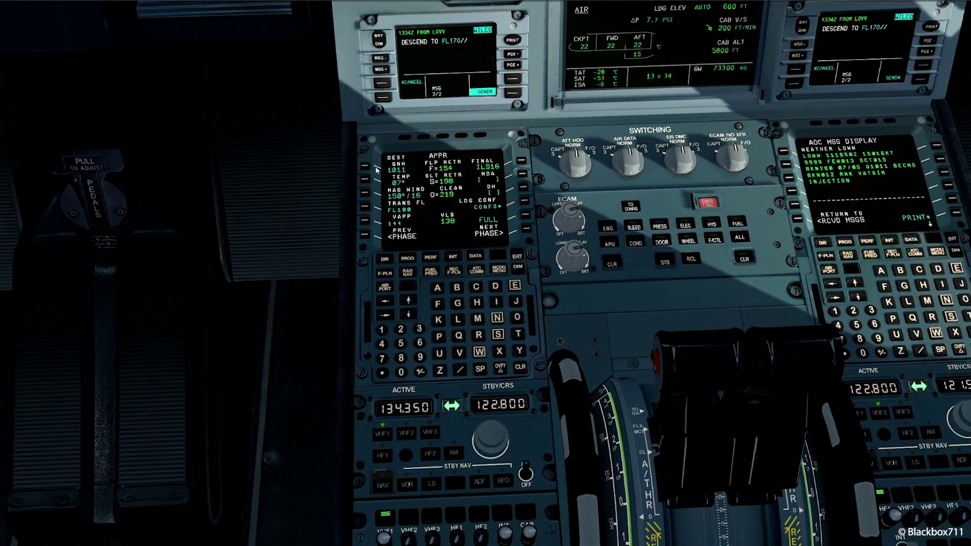
pyautogui.press('s')
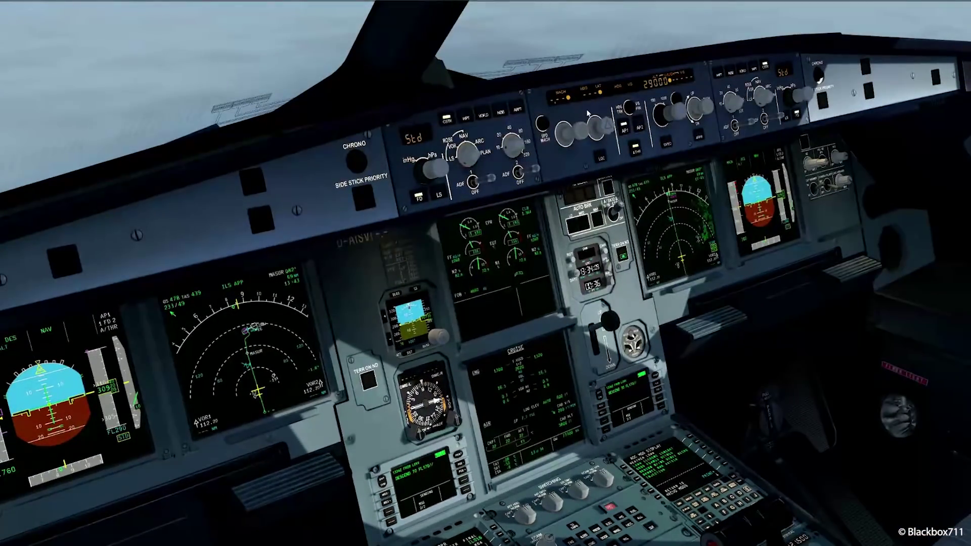
pyautogui.scroll(-10, 588, 109)
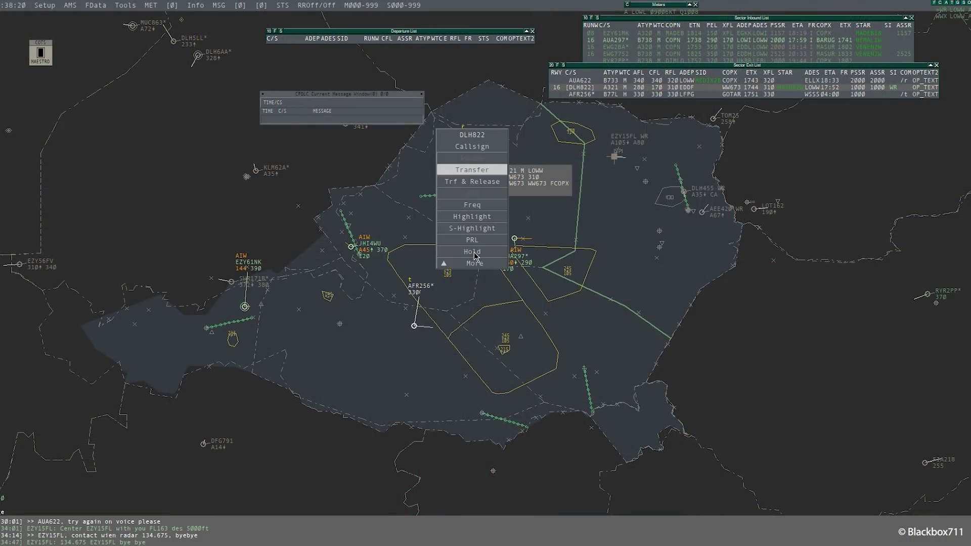
# - Hand off DLH822 with a full transfer and release to the next sector on 134.675
pyautogui.click(475, 261)
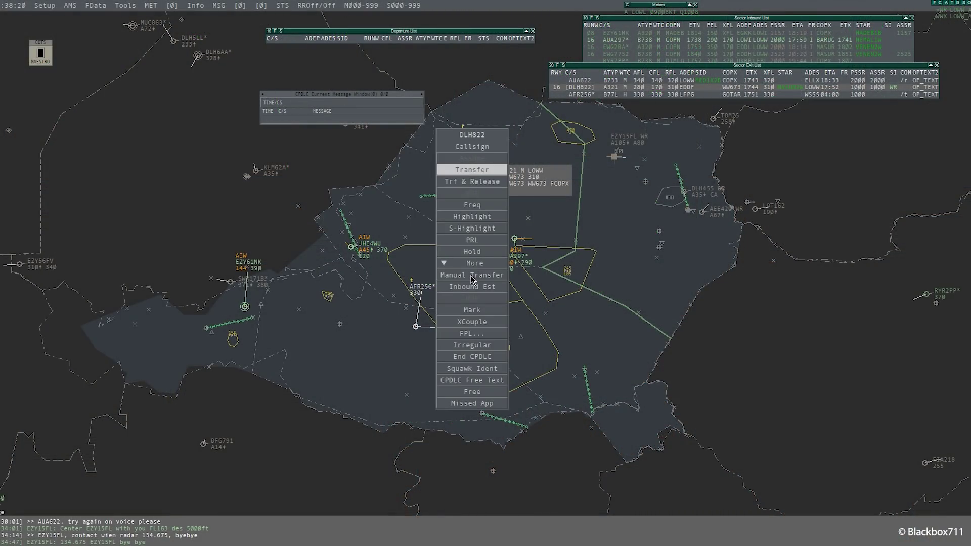
pyautogui.click(470, 184)
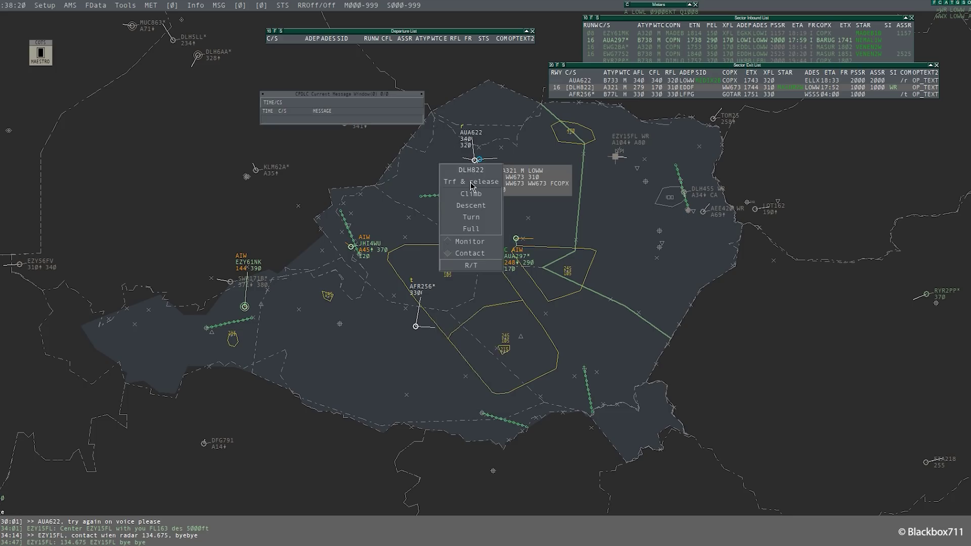
pyautogui.click(471, 229)
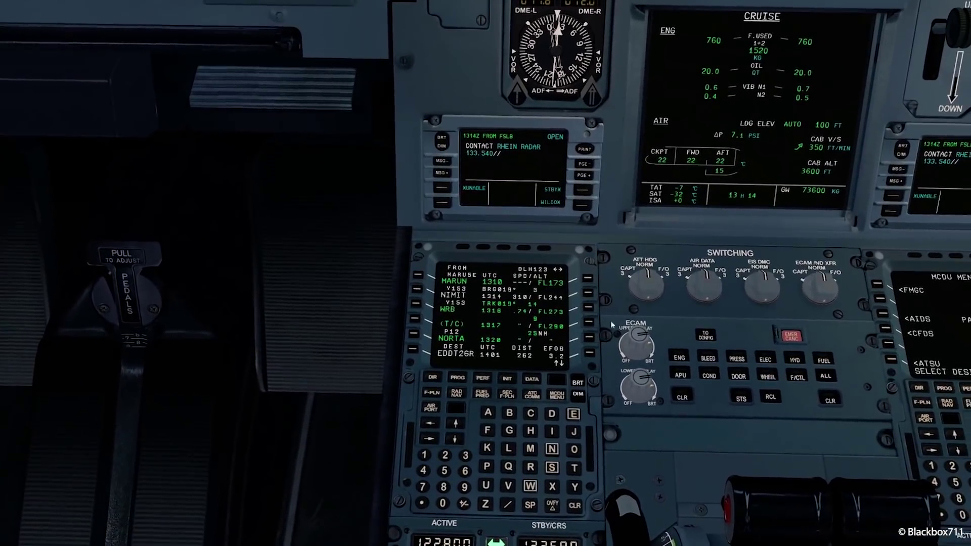
# - Answer WILCO to CONTACT RHEIN RADAR 133.540, send it, and swap 133.540 to active
pyautogui.click(581, 205)
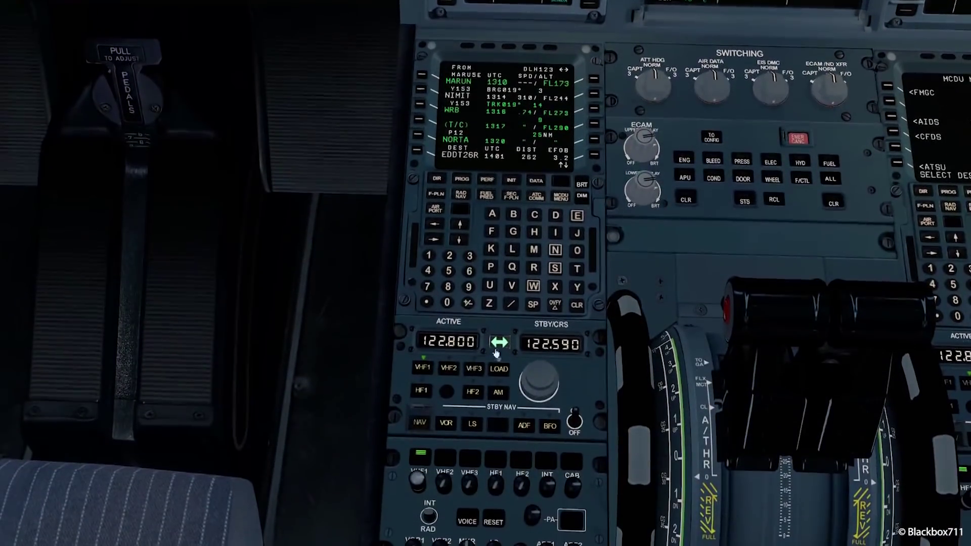
pyautogui.click(500, 377)
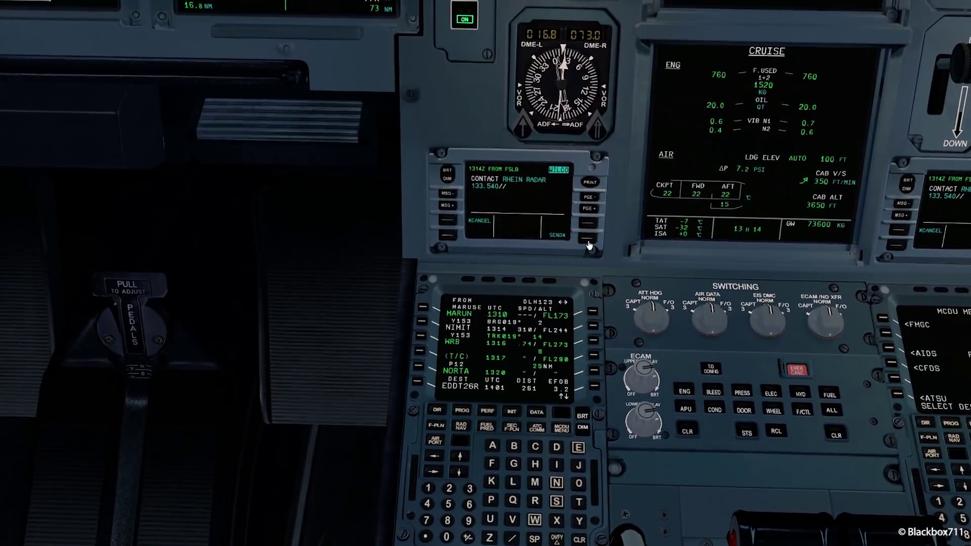
pyautogui.click(588, 243)
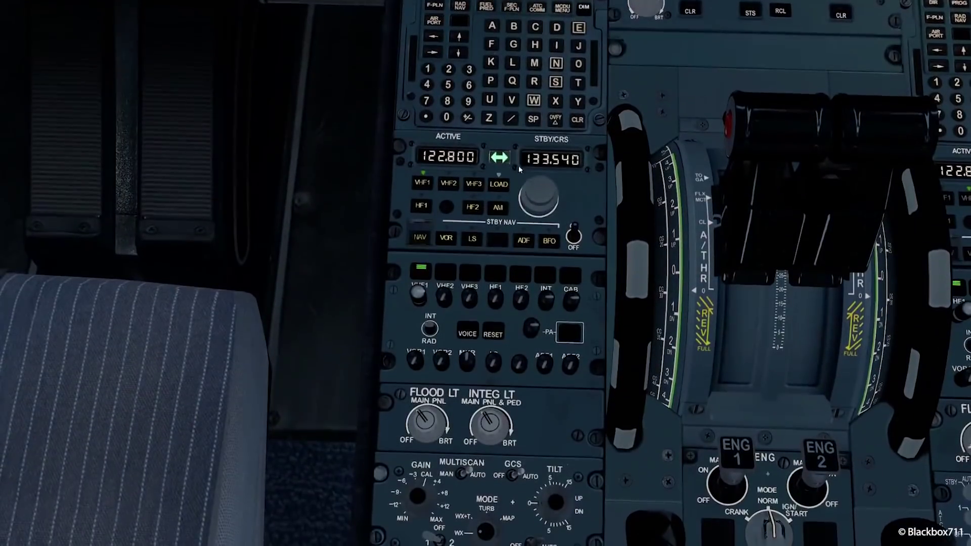
pyautogui.click(499, 204)
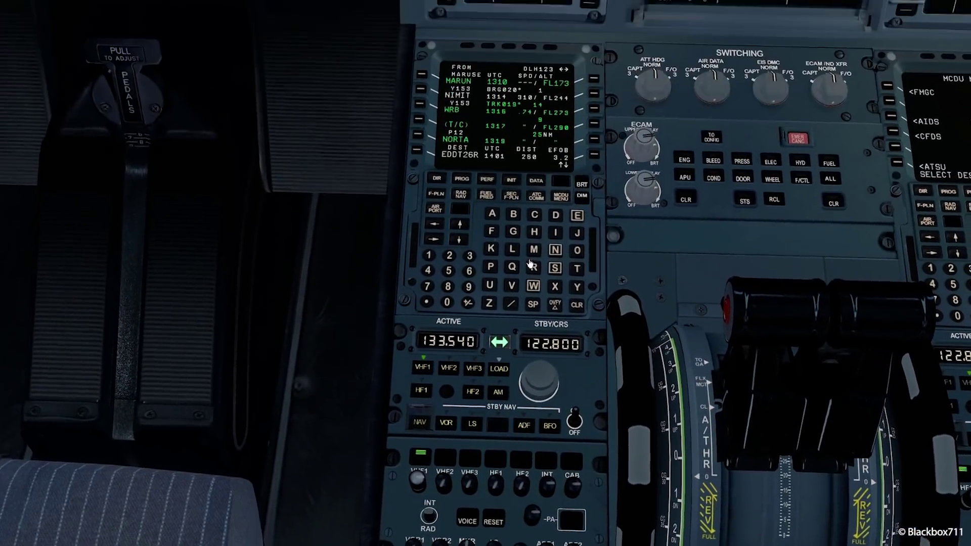